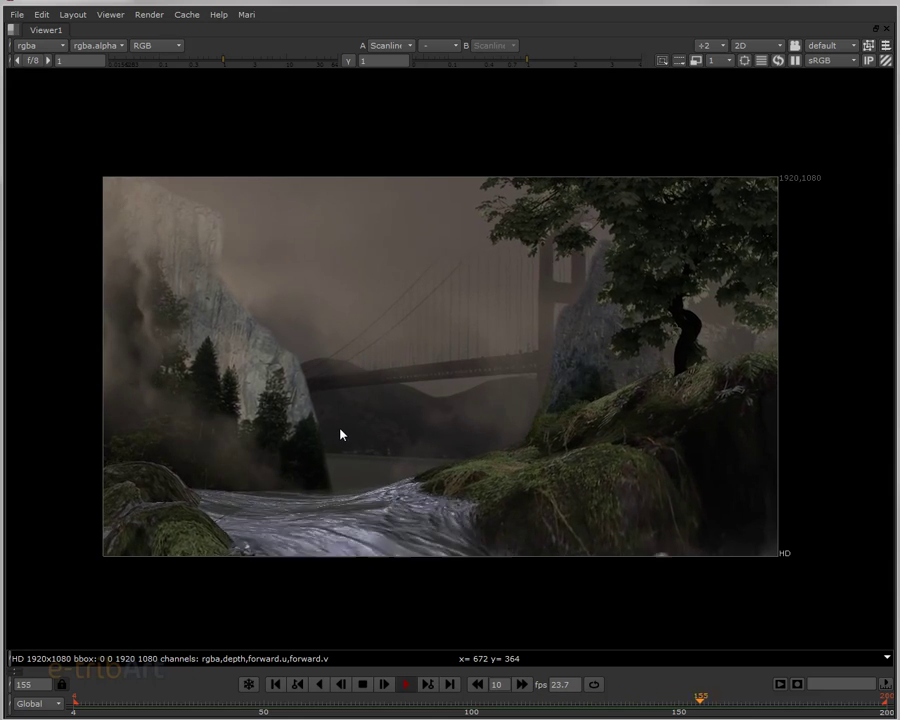
# Restore the full workspace from the maximized viewer and frame the whole composite image
pyautogui.press('space')
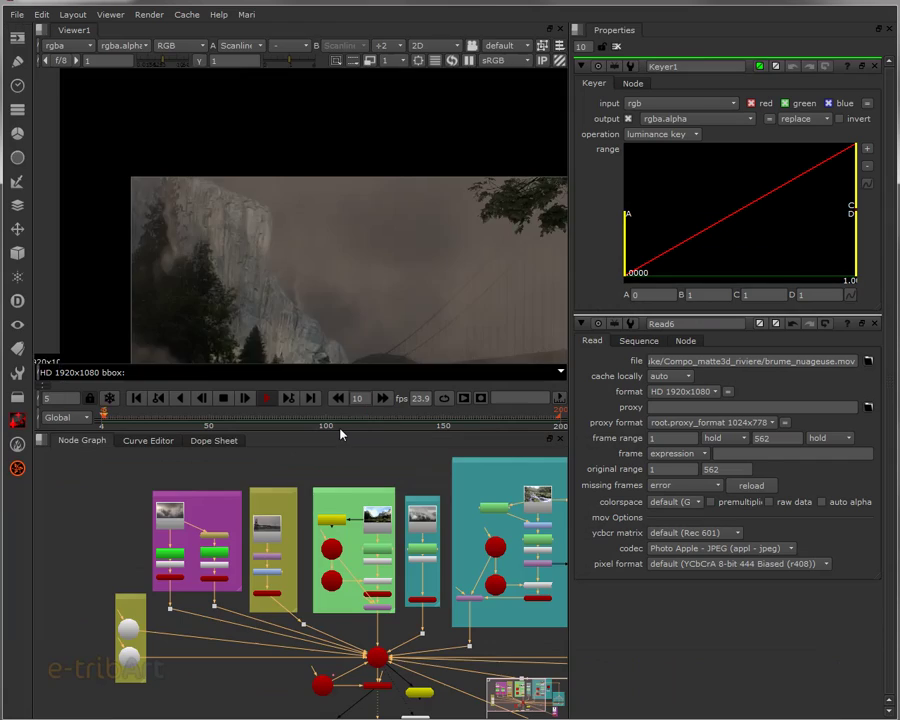
pyautogui.moveTo(358, 333); pyautogui.dragTo(275, 326, button='middle')
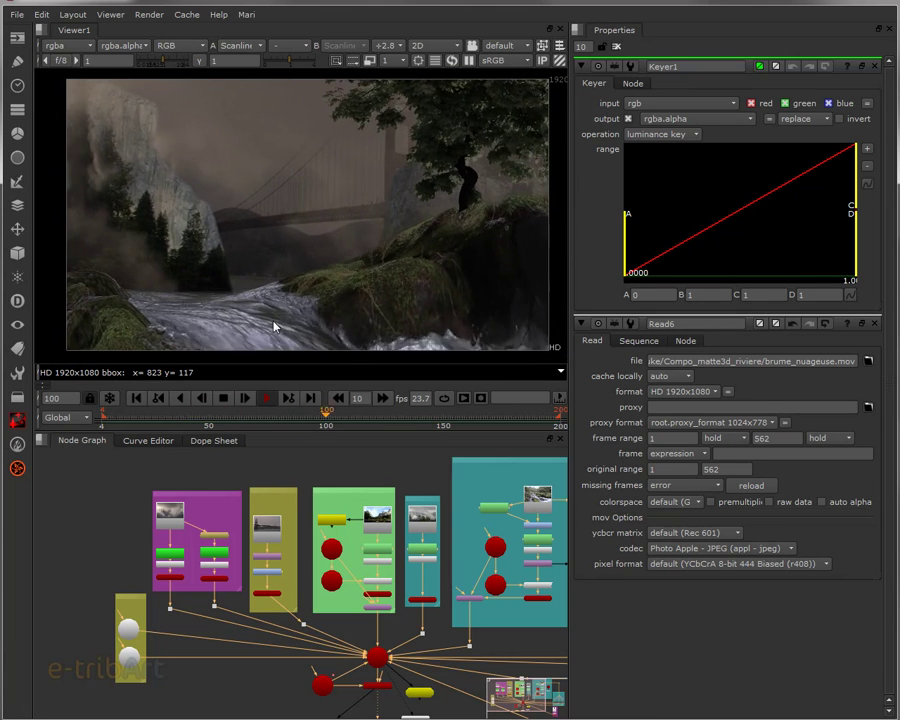
pyautogui.scroll(-4, 371, 555)
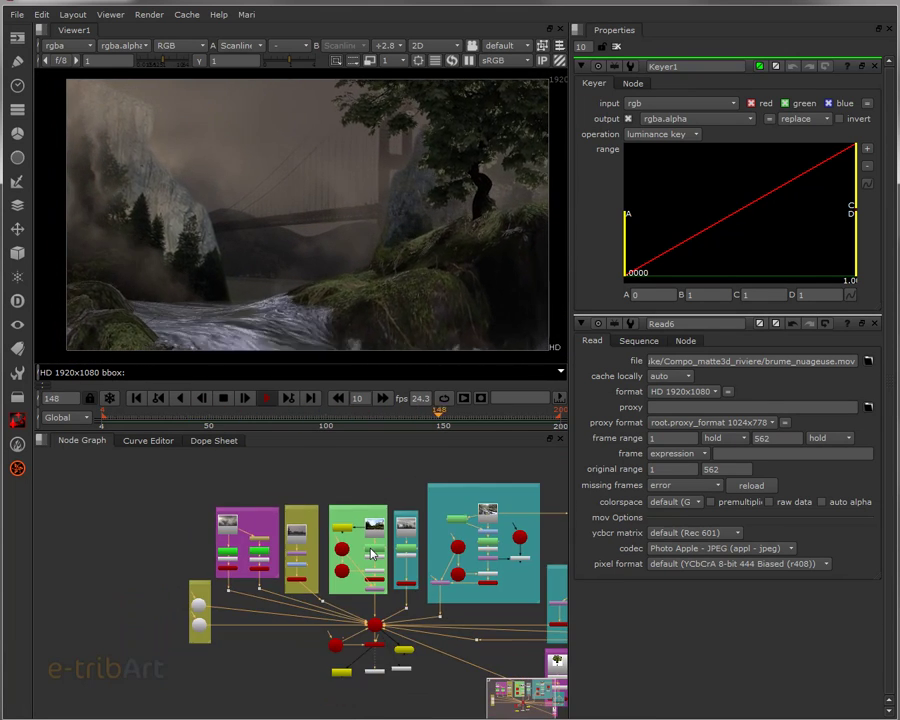
# Rename the purple BackdropNode8 around the Read6 cloud footage branch to "Brouillard"
pyautogui.scroll(2, 290, 540)
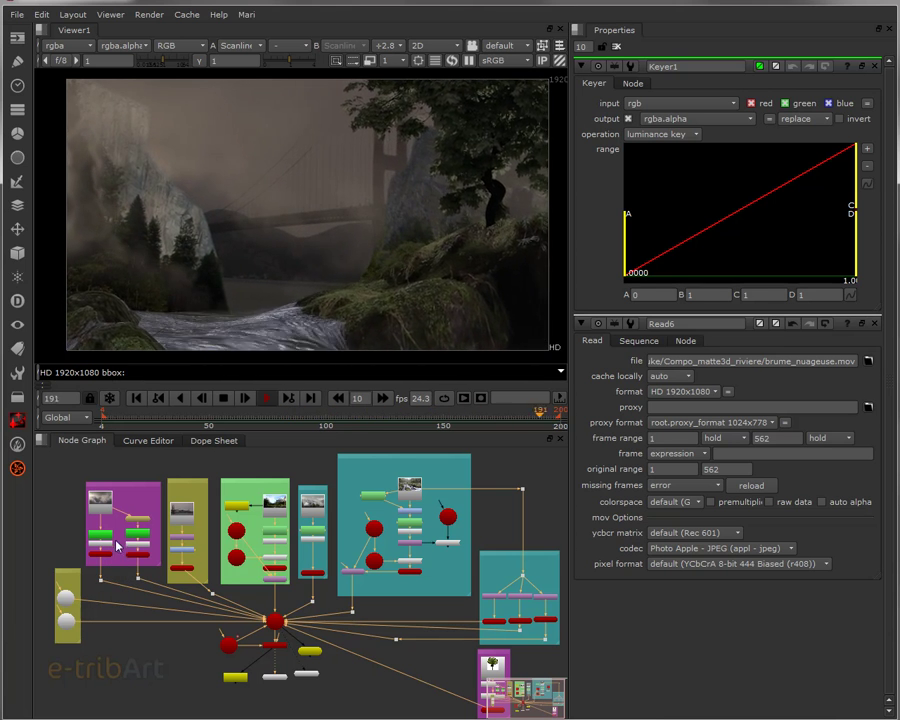
pyautogui.scroll(5, 114, 556)
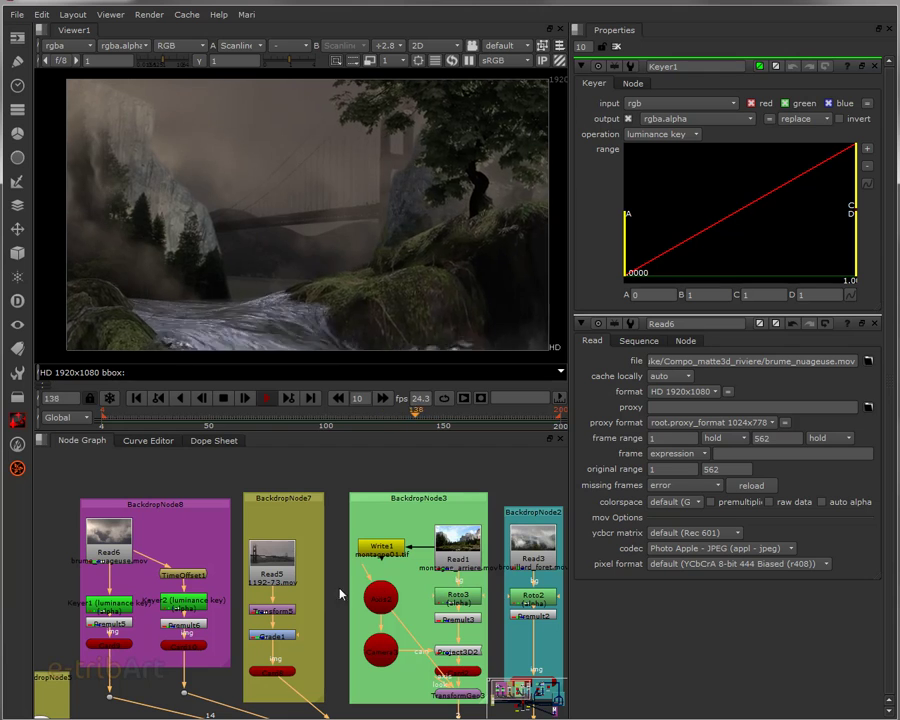
pyautogui.moveTo(298, 601); pyautogui.dragTo(352, 557, button='middle')
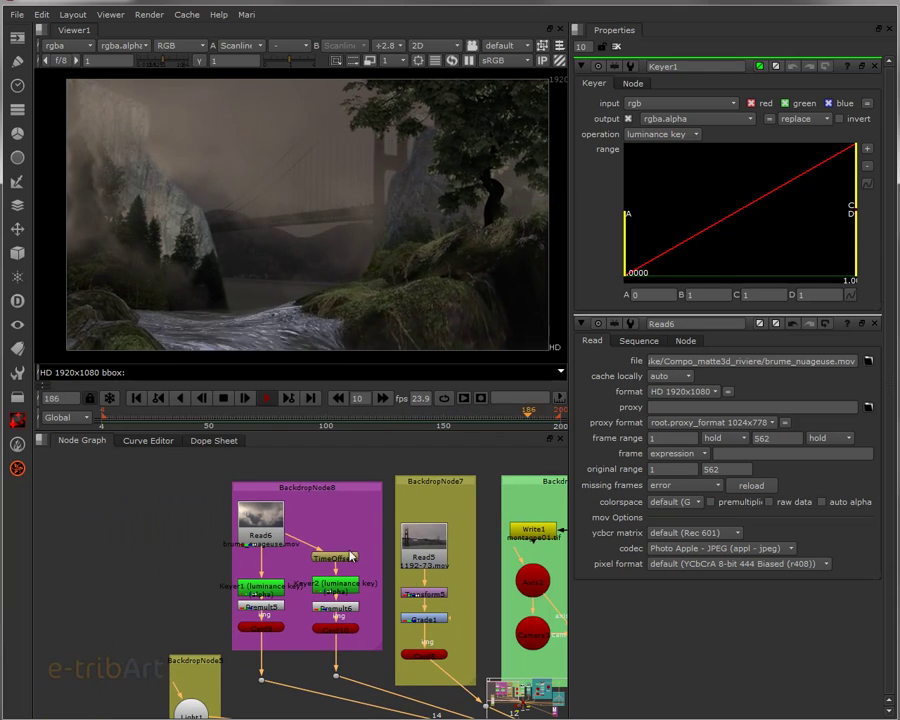
pyautogui.doubleClick(332, 500)
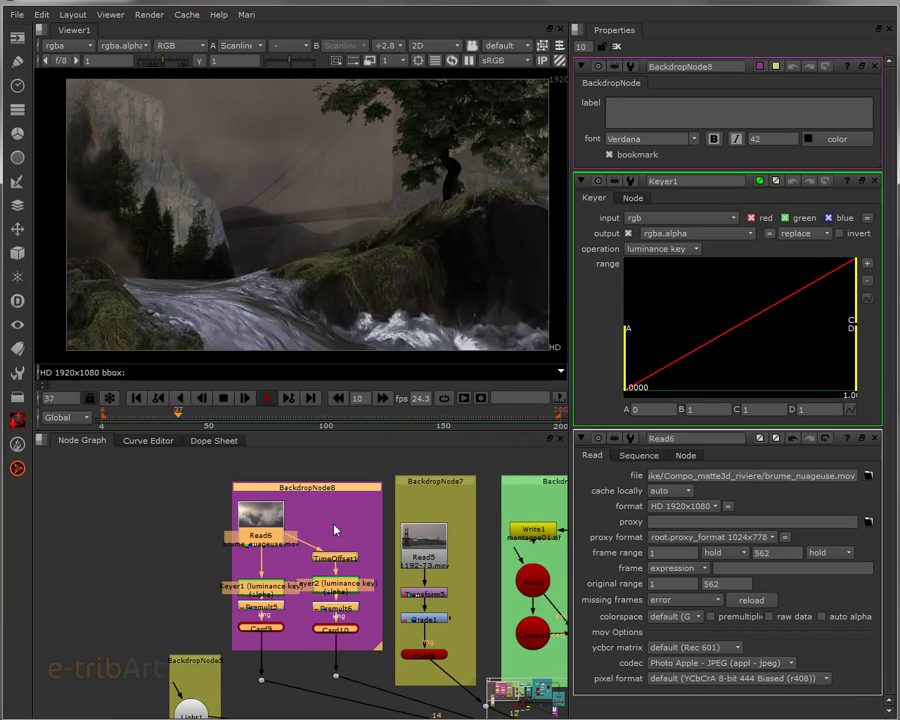
pyautogui.scroll(2, 335, 530)
pyautogui.moveTo(335, 530); pyautogui.dragTo(321, 540, button='middle')
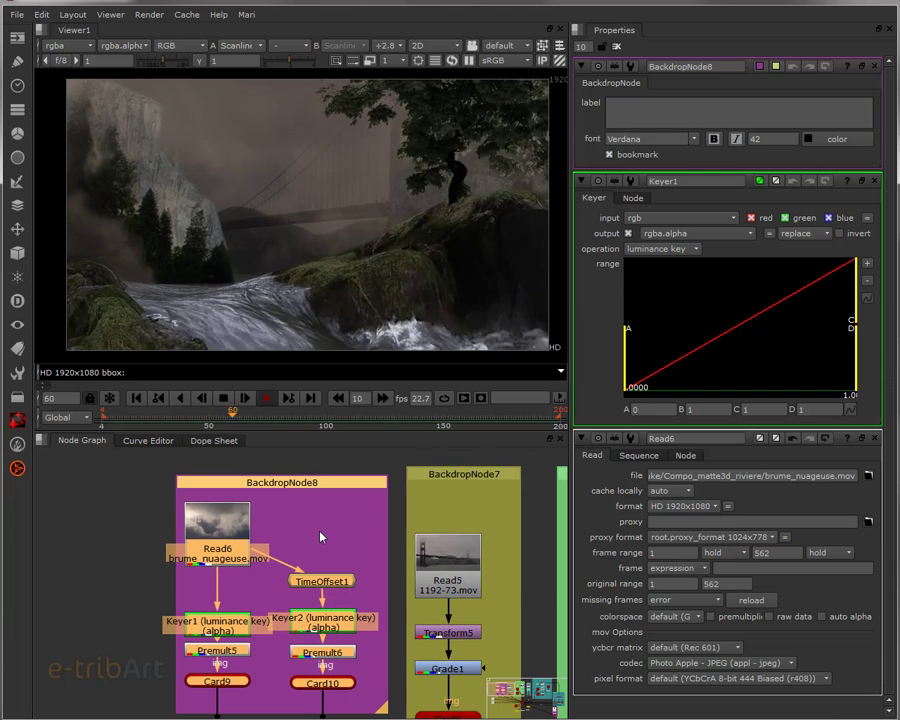
pyautogui.doubleClick(720, 65)
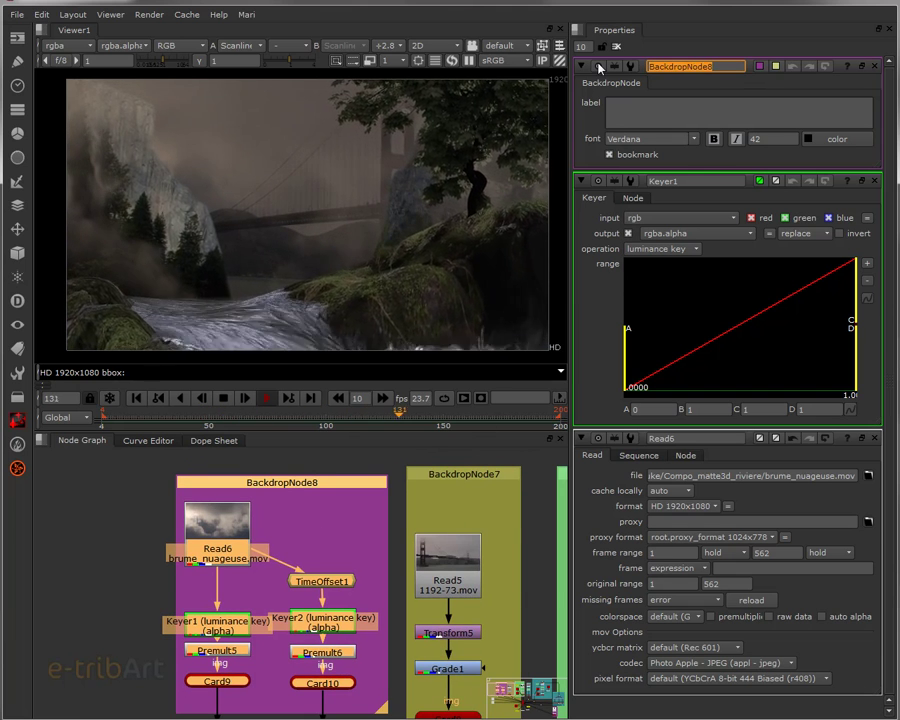
pyautogui.write('Brouillard')
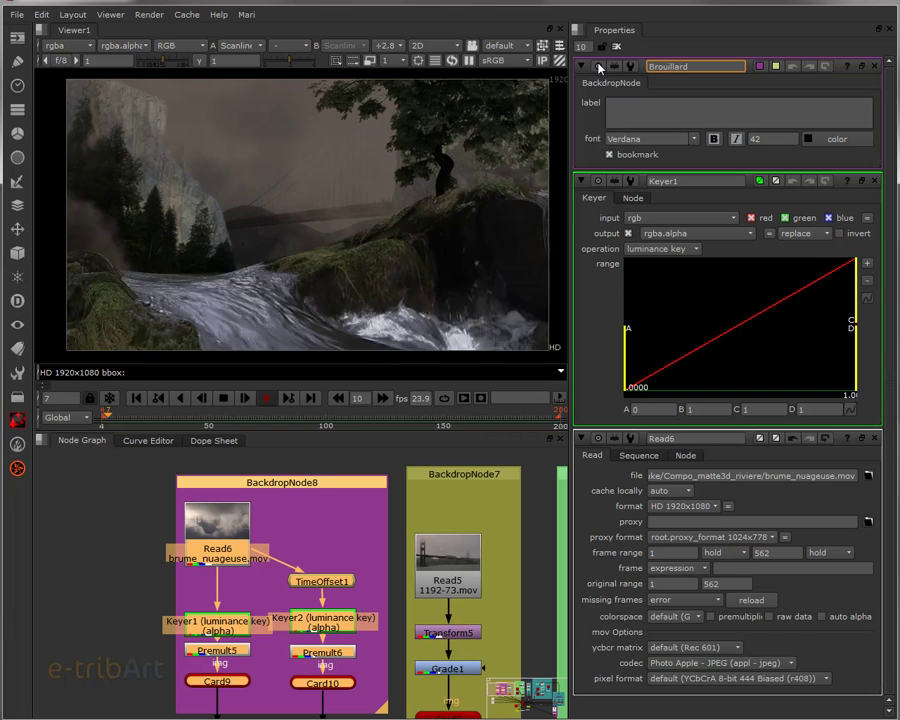
pyautogui.press('Return')
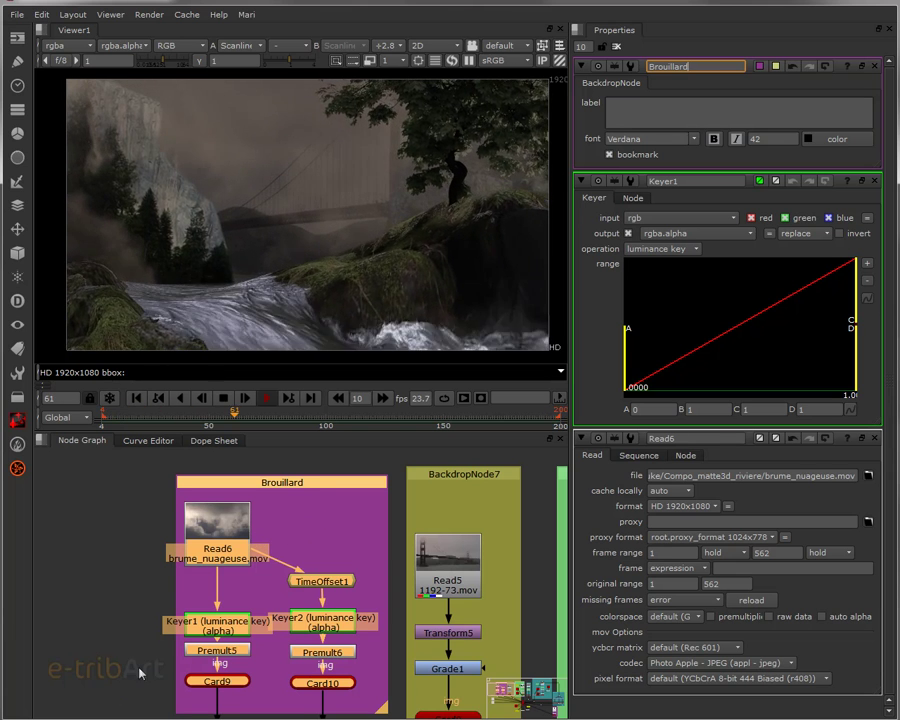
# Stop the playback and toggle the Read6 node off and back on to check its effect
pyautogui.press('k')
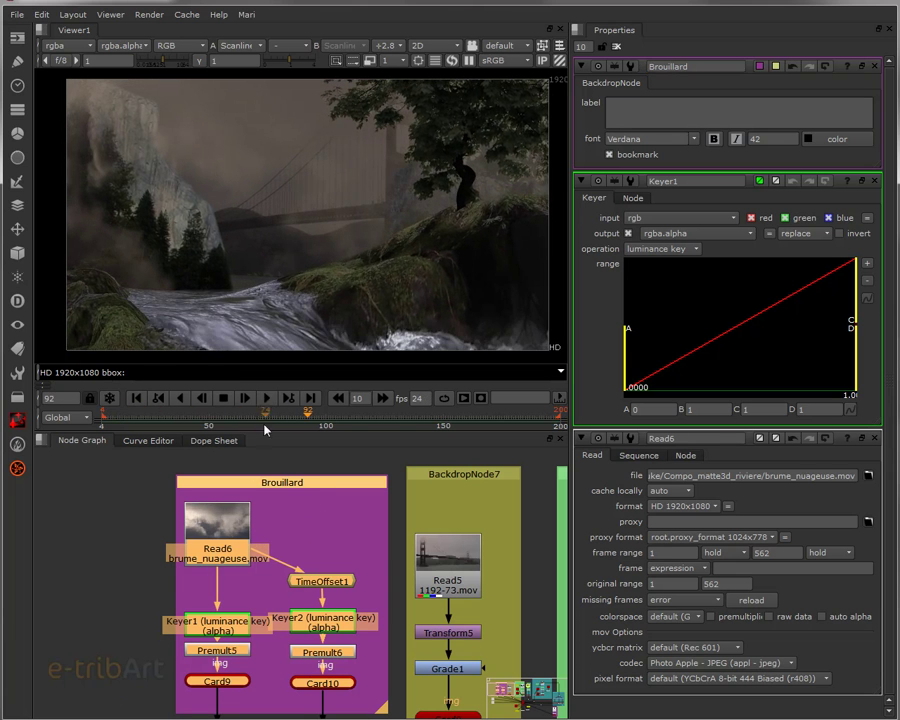
pyautogui.click(222, 524)
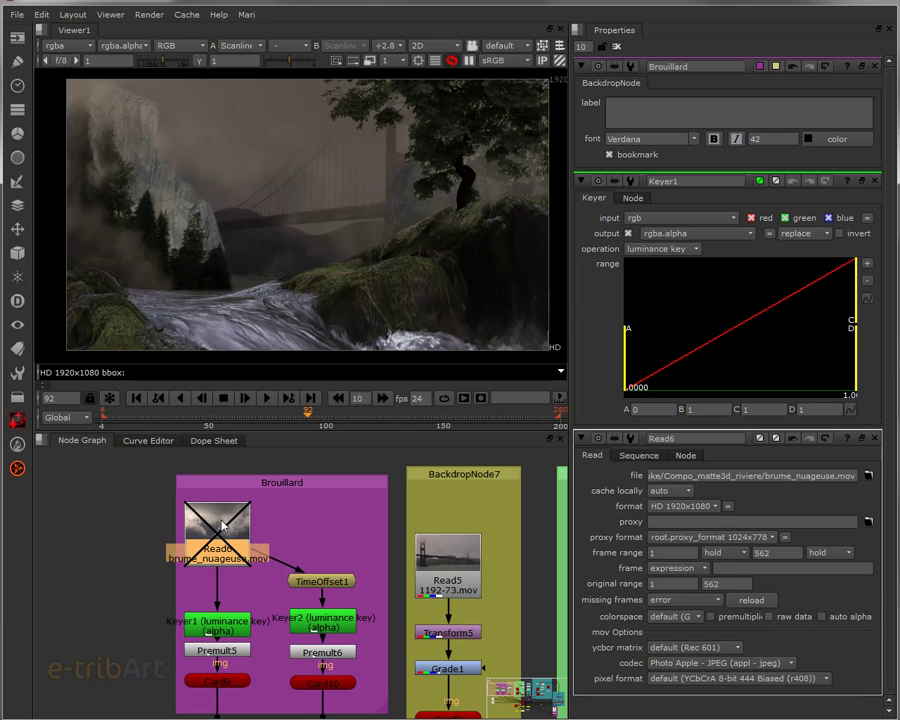
pyautogui.press('d')
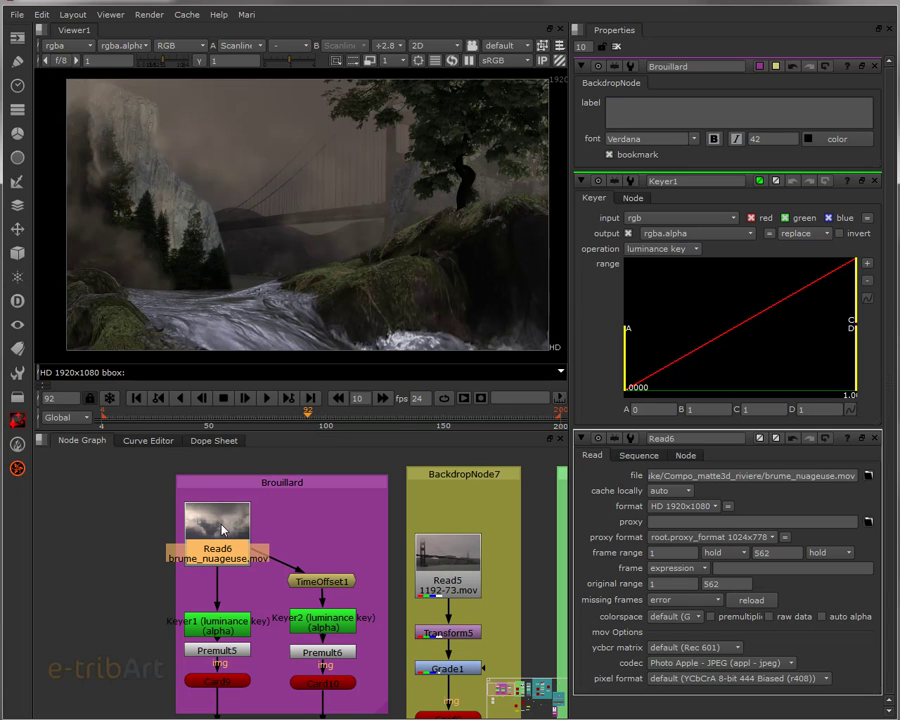
pyautogui.press('d')
pyautogui.scroll(-1, 360, 294)
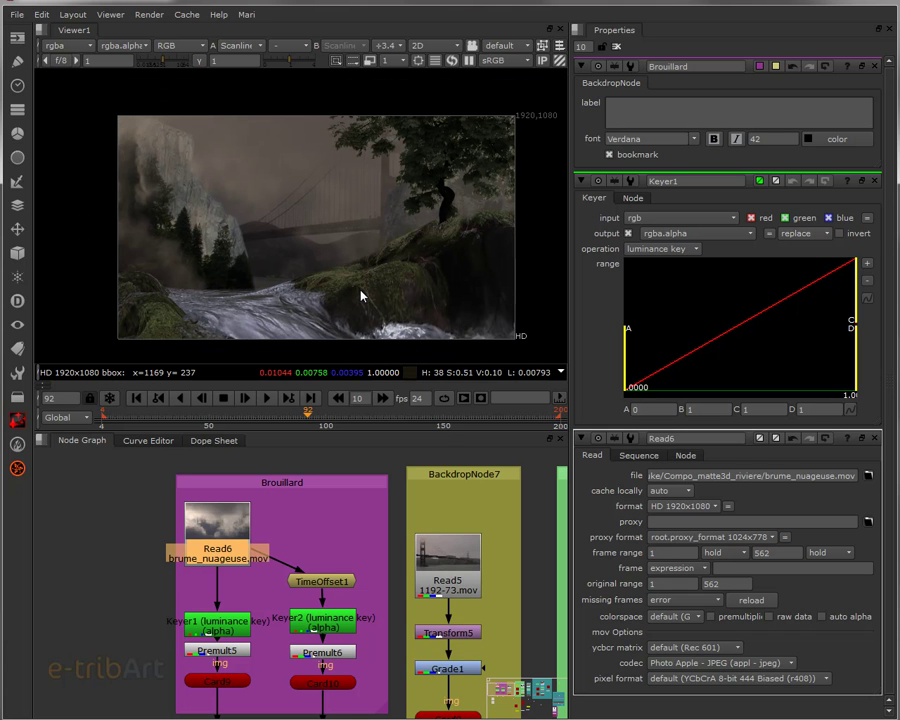
# Open Viewer2 on the 3D scene and frame the mountain geometry with the fog and bridge cards
pyautogui.moveTo(349, 509); pyautogui.dragTo(280, 500, button='middle')
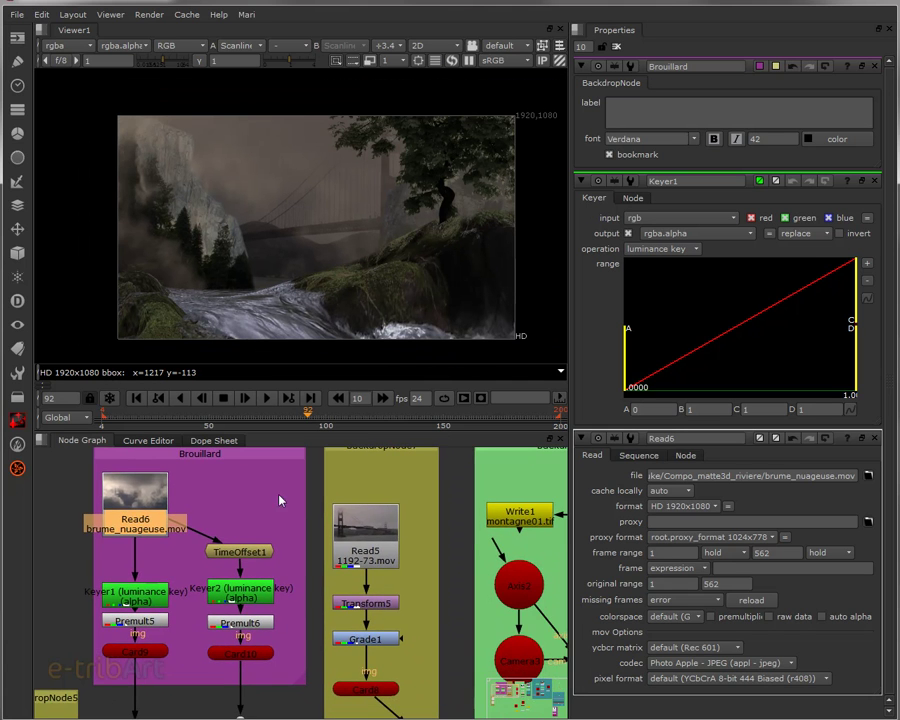
pyautogui.scroll(-6, 357, 528)
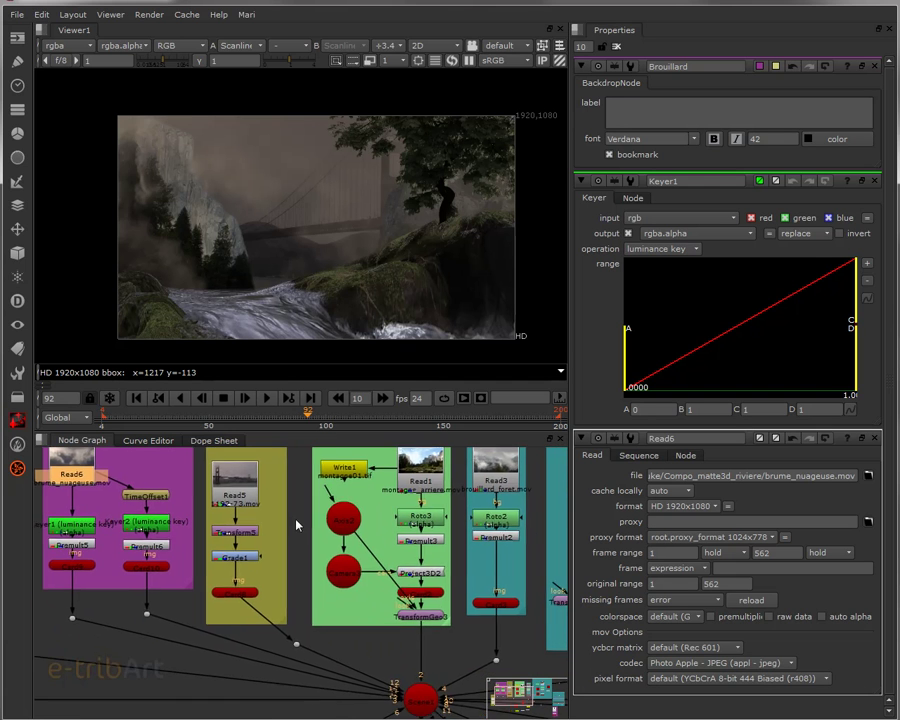
pyautogui.scroll(3, 398, 606)
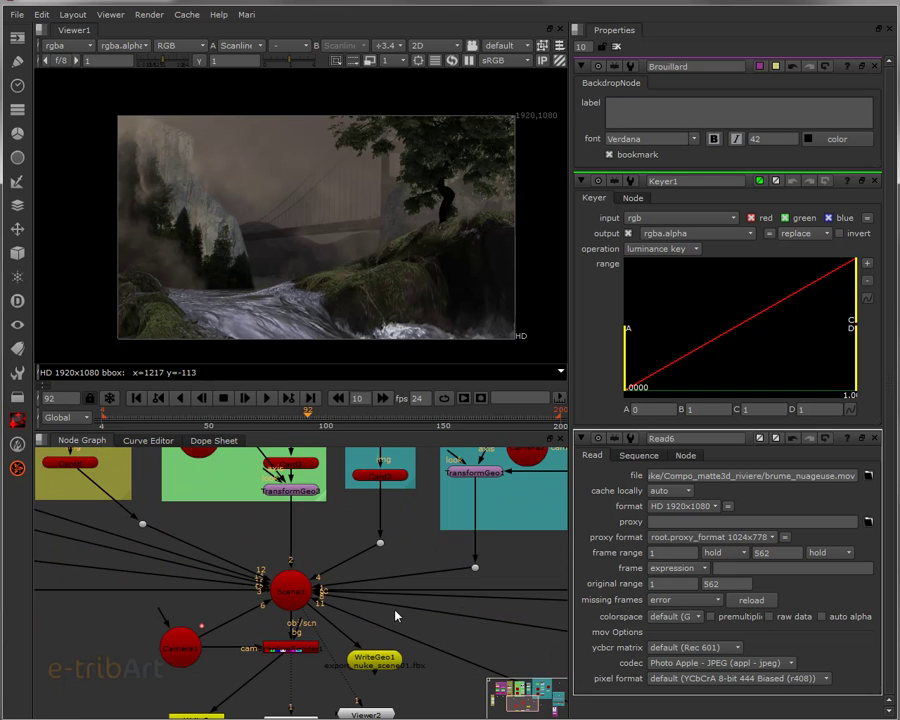
pyautogui.moveTo(341, 667); pyautogui.dragTo(348, 637, button='middle')
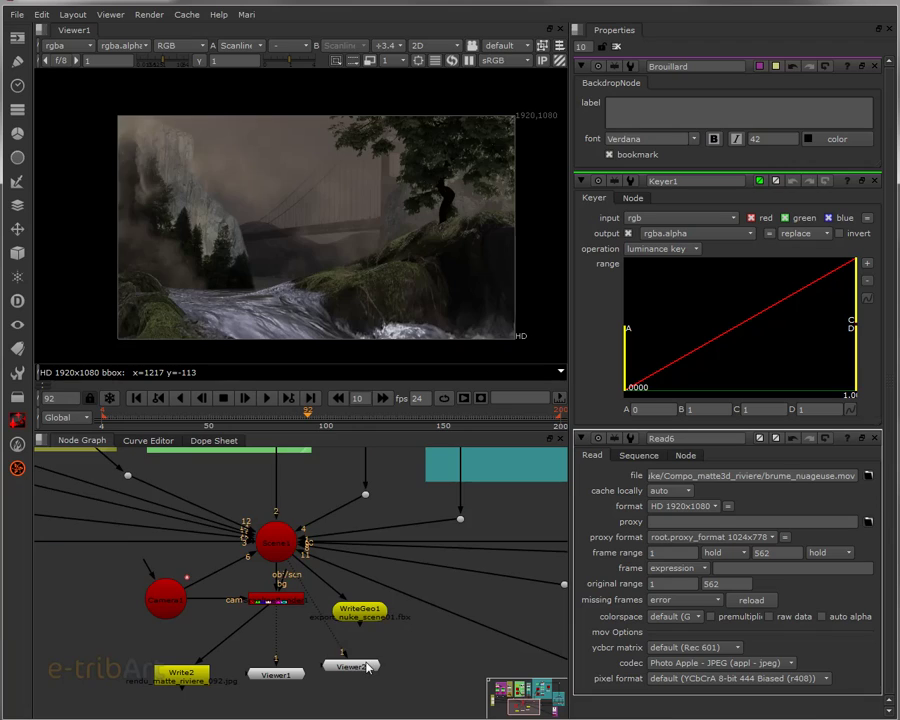
pyautogui.doubleClick(366, 666)
pyautogui.keyDown('alt'); pyautogui.moveTo(437, 284); pyautogui.dragTo(279, 220, button='right'); pyautogui.keyUp('alt')
pyautogui.keyDown('alt'); pyautogui.moveTo(316, 325); pyautogui.dragTo(277, 271, button='right'); pyautogui.keyUp('alt')
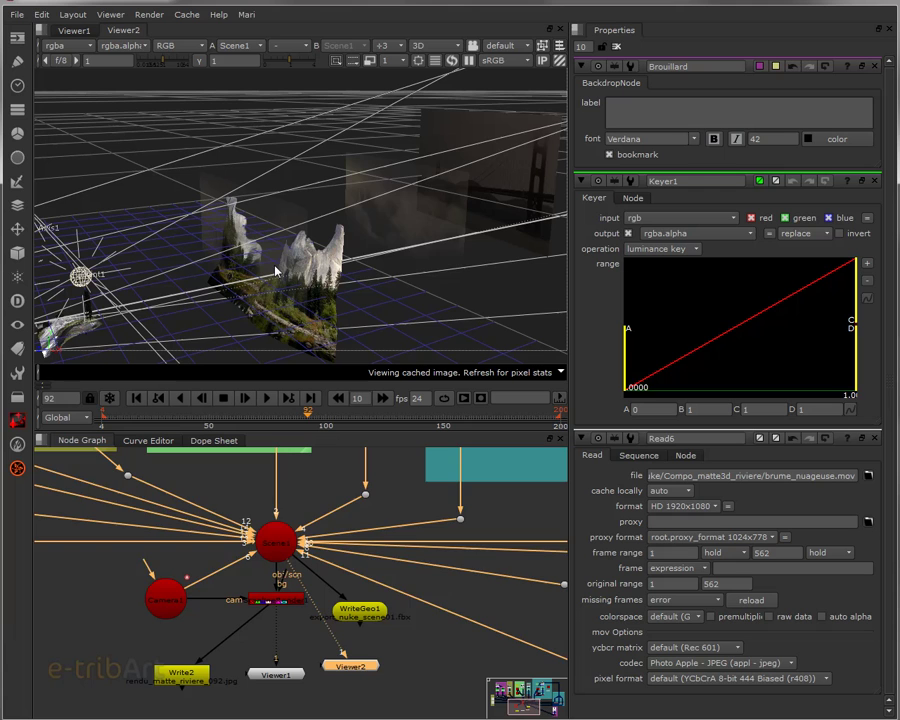
# Select the fog card in front of the mountains in the 3D scene and locate its Card9 node in the graph
pyautogui.click(413, 228)
pyautogui.moveTo(213, 228); pyautogui.dragTo(257, 287)
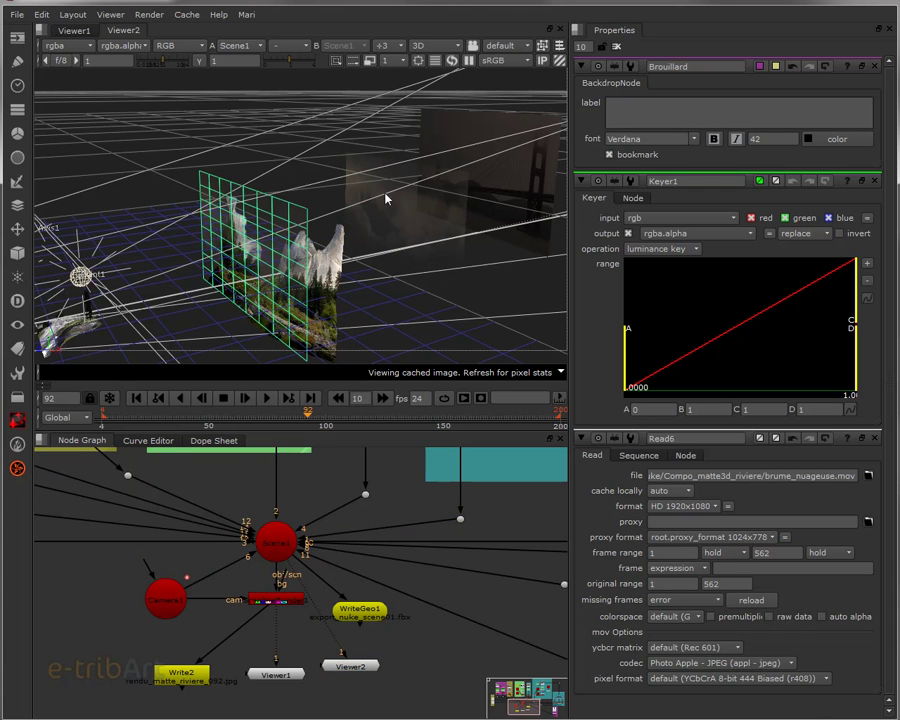
pyautogui.hotkey('ctrl', 'z')
pyautogui.moveTo(222, 229); pyautogui.dragTo(208, 303)
pyautogui.moveTo(233, 516); pyautogui.dragTo(306, 600, button='middle')
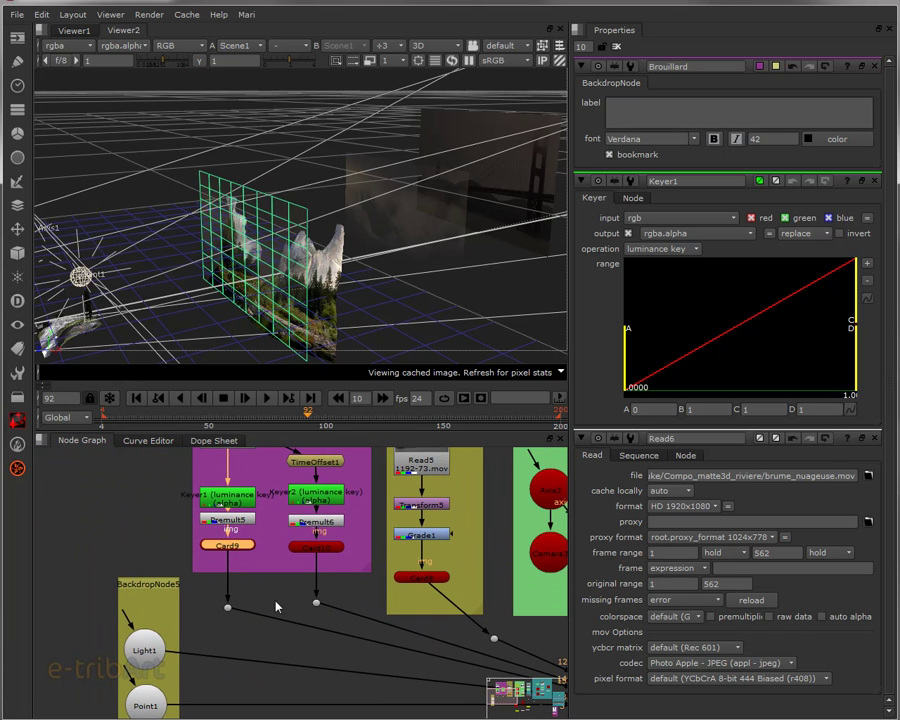
pyautogui.scroll(3, 277, 606)
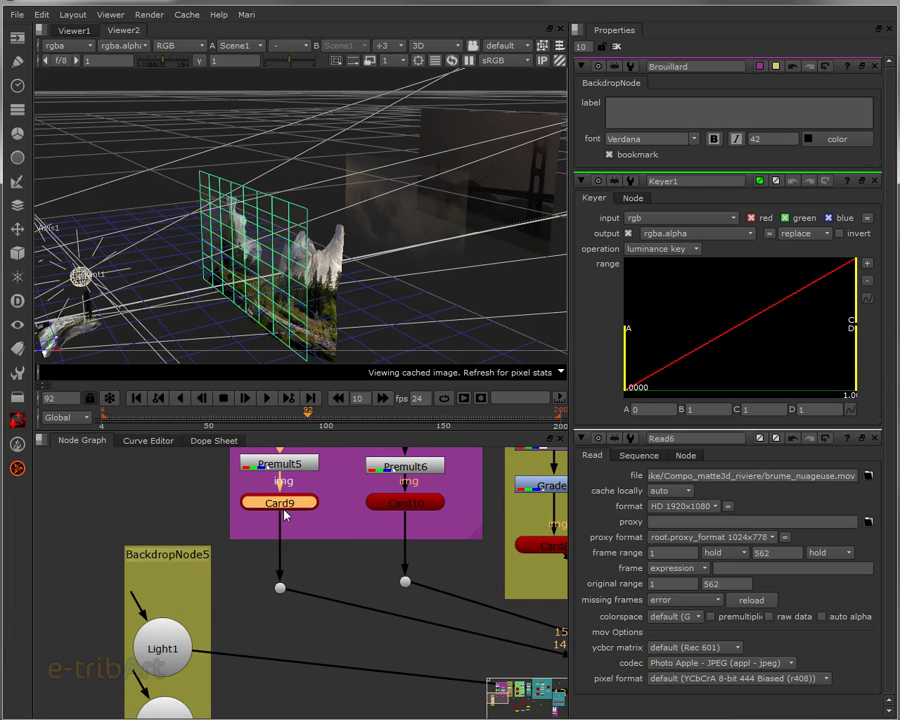
# Move the Card9 and Card10 nodes down out of the Brouillard backdrop, just above their connection dots
pyautogui.moveTo(388, 505); pyautogui.dragTo(383, 561)
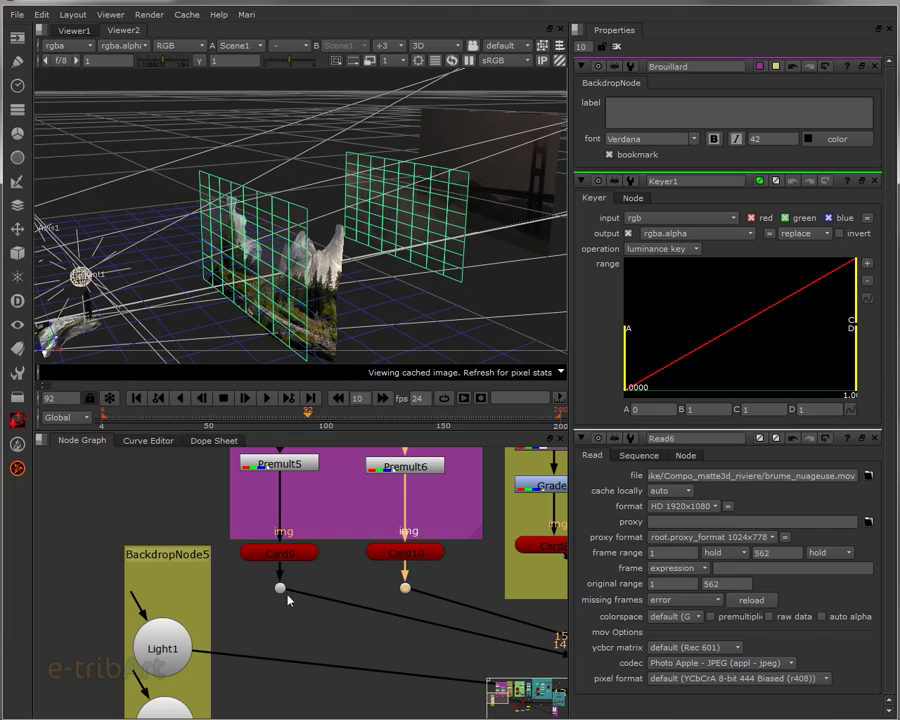
pyautogui.scroll(-2, 281, 603)
pyautogui.moveTo(281, 603); pyautogui.dragTo(330, 632, button='middle')
# Nudge Keyer1 into place under Read6 and raise TimeOffset1 level with the Read6 node
pyautogui.moveTo(290, 562); pyautogui.dragTo(293, 553)
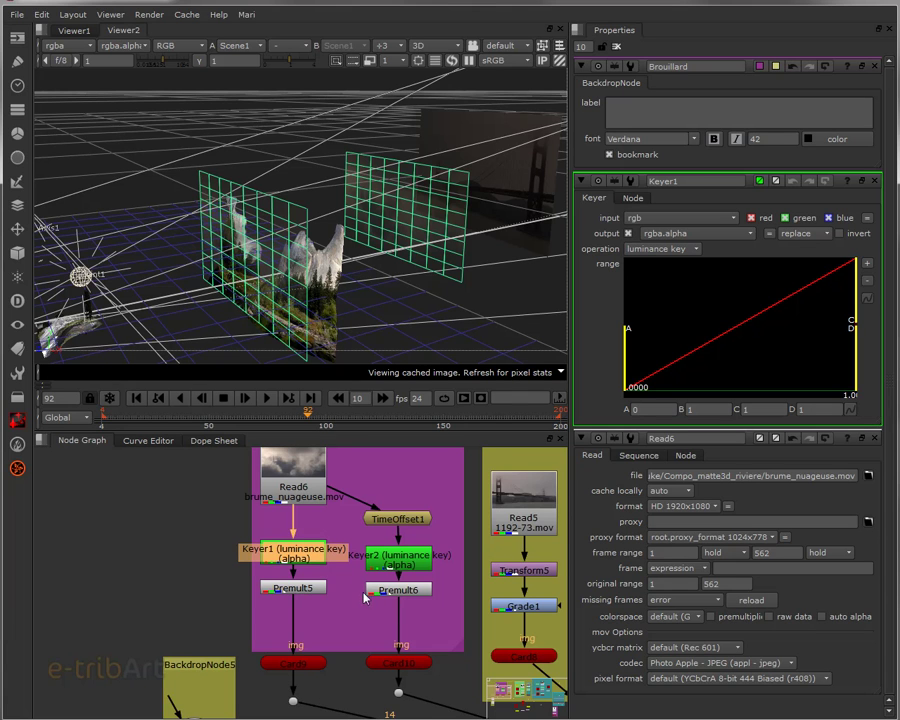
pyautogui.moveTo(388, 597); pyautogui.dragTo(364, 626, button='middle')
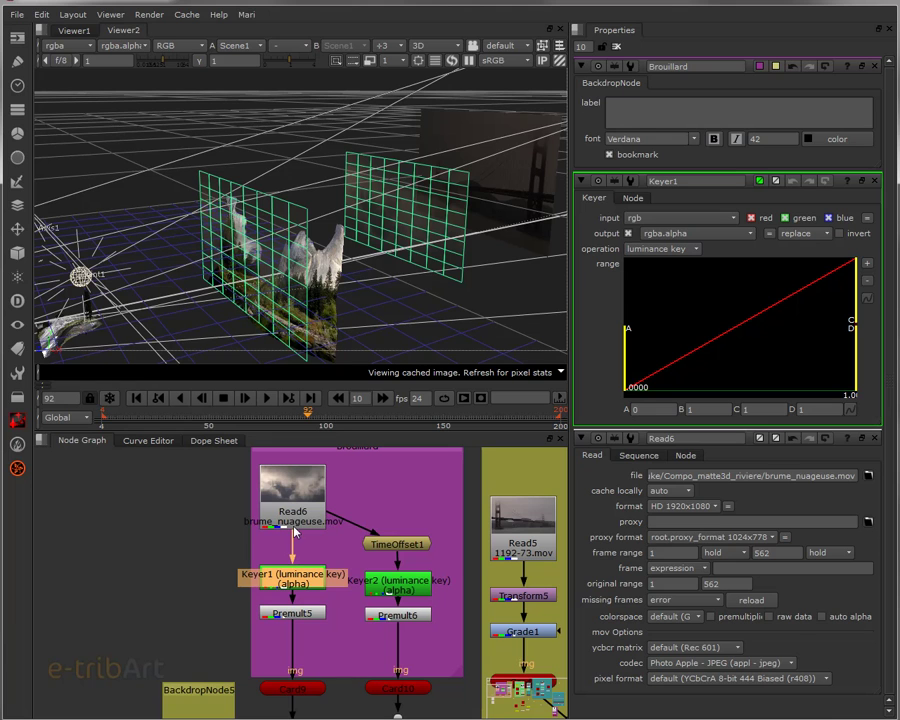
pyautogui.moveTo(393, 543); pyautogui.dragTo(393, 497)
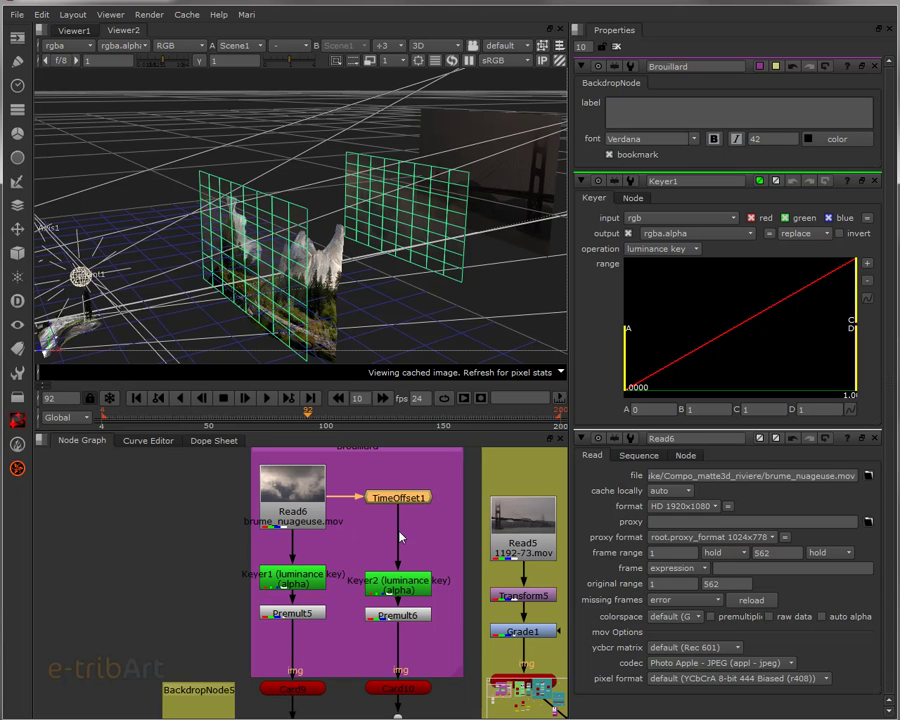
# Shift the Brouillard backdrop and its nodes slightly up, away from the two card nodes, and deselect them
pyautogui.scroll(-2, 349, 568)
pyautogui.moveTo(349, 568); pyautogui.dragTo(416, 577, button='middle')
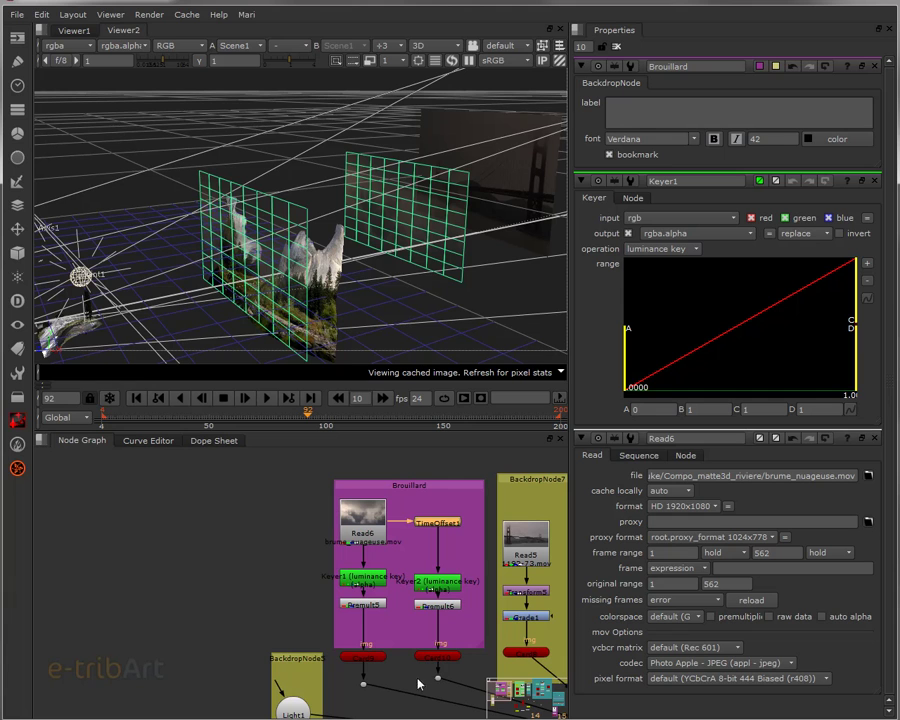
pyautogui.moveTo(411, 488); pyautogui.dragTo(411, 478)
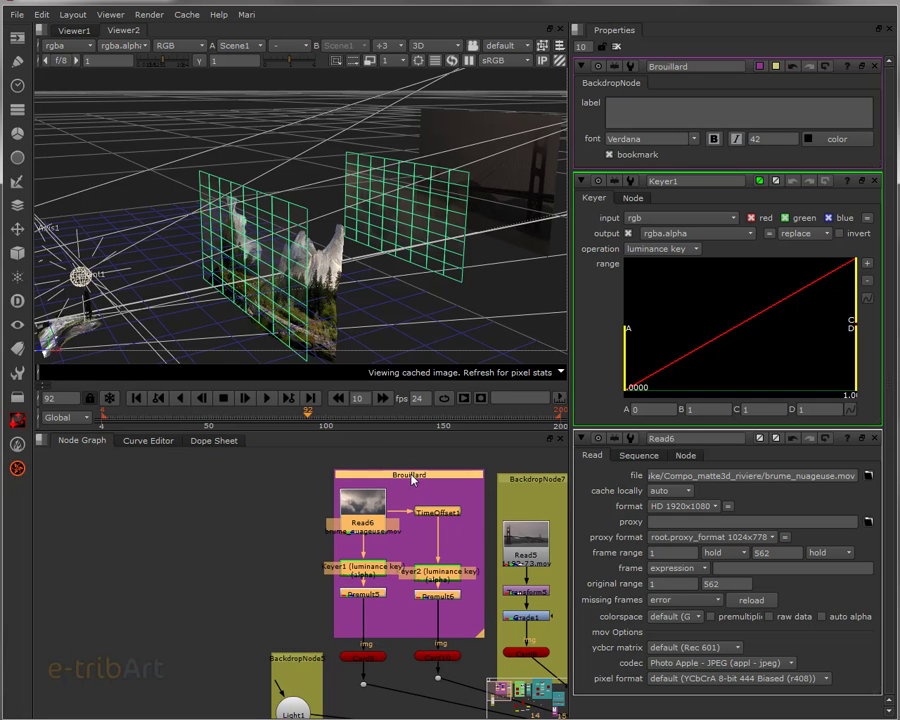
pyautogui.click(432, 582)
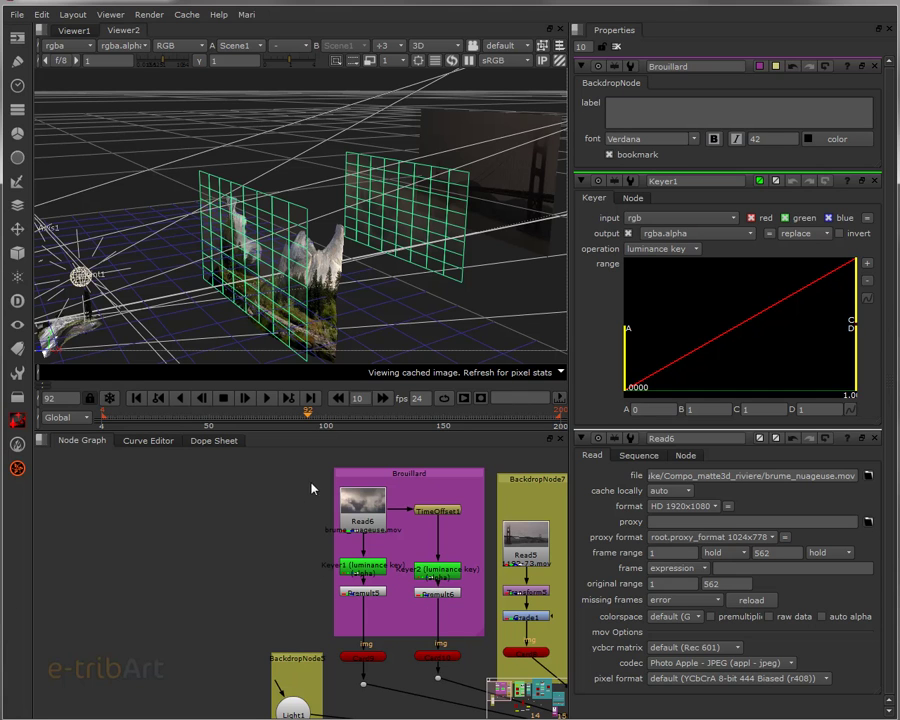
# Select the Read6, Keyer1 and Premult5 branch and display the Premult5 output in Viewer2
pyautogui.moveTo(319, 481); pyautogui.dragTo(395, 613)
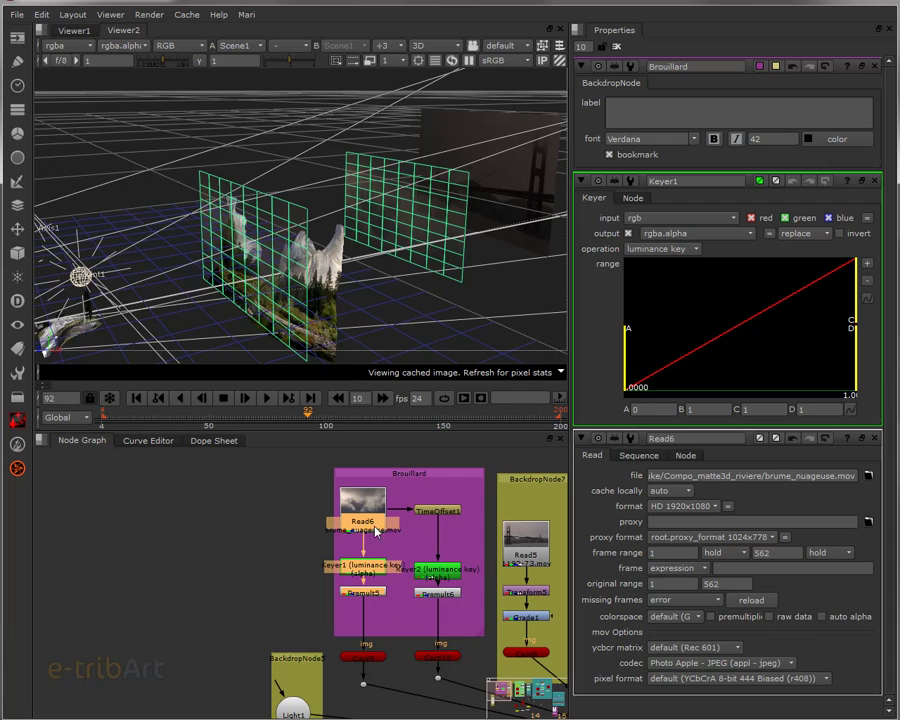
pyautogui.click(379, 595)
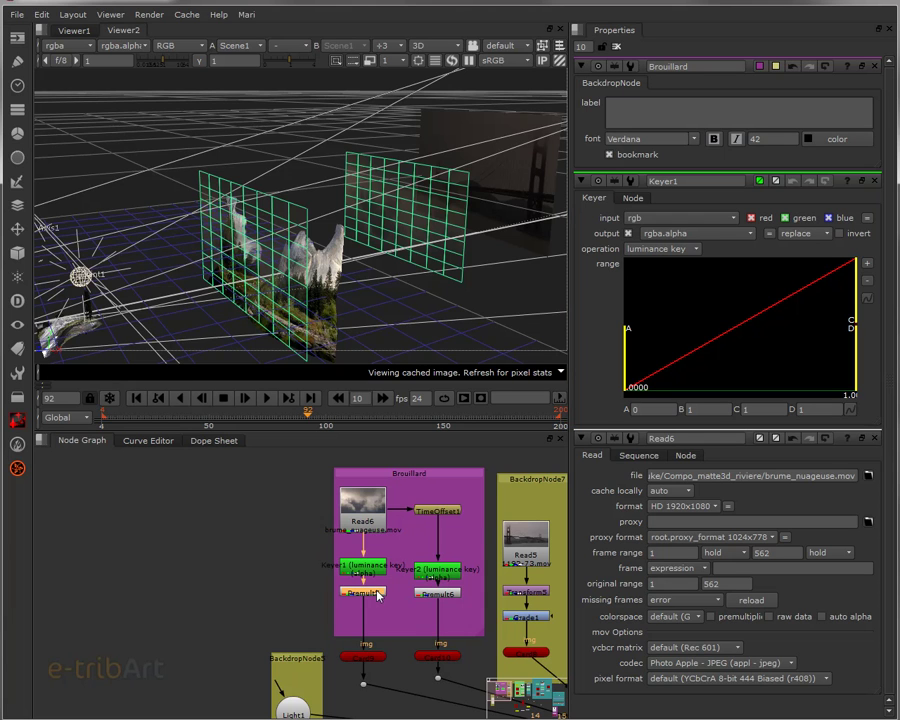
pyautogui.press('1')
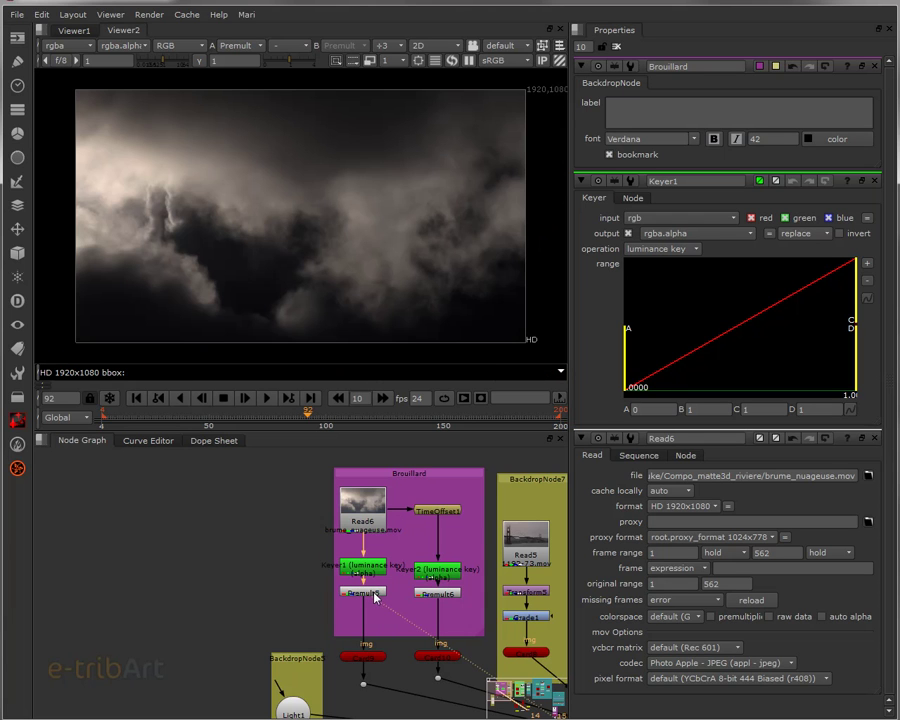
# Adjust the Keyer1 luminance range by lowering its B handle to about 0.70, keeping A at 0
pyautogui.click(362, 568)
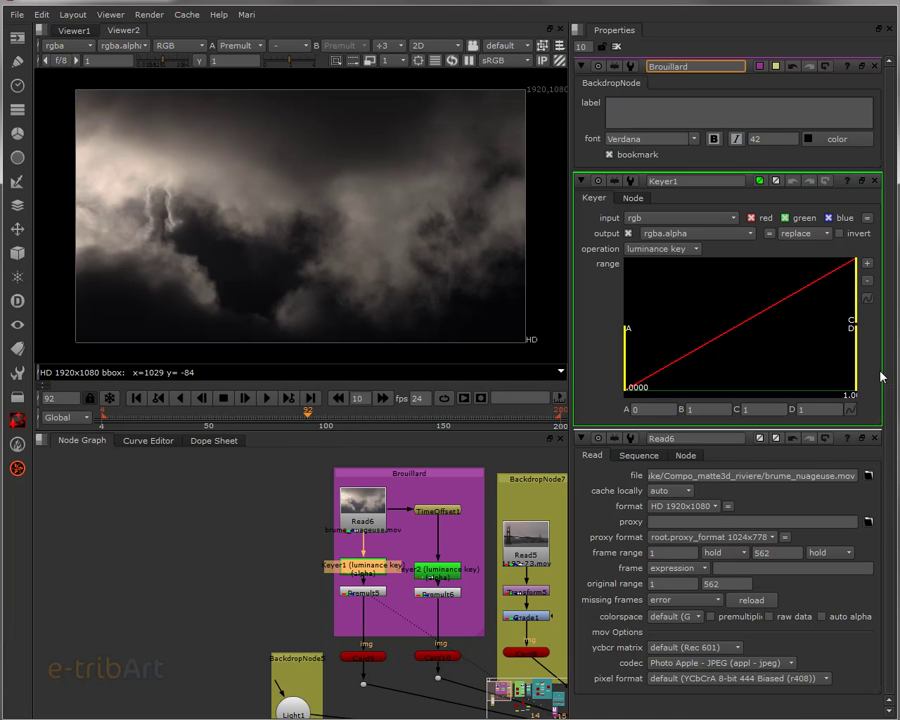
pyautogui.moveTo(856, 316); pyautogui.dragTo(770, 332)
pyautogui.moveTo(852, 318); pyautogui.dragTo(880, 308)
pyautogui.moveTo(770, 310); pyautogui.dragTo(820, 310)
pyautogui.moveTo(627, 362)
pyautogui.mouseDown()
pyautogui.moveTo(782, 372)
pyautogui.moveTo(615, 377)
pyautogui.mouseUp()
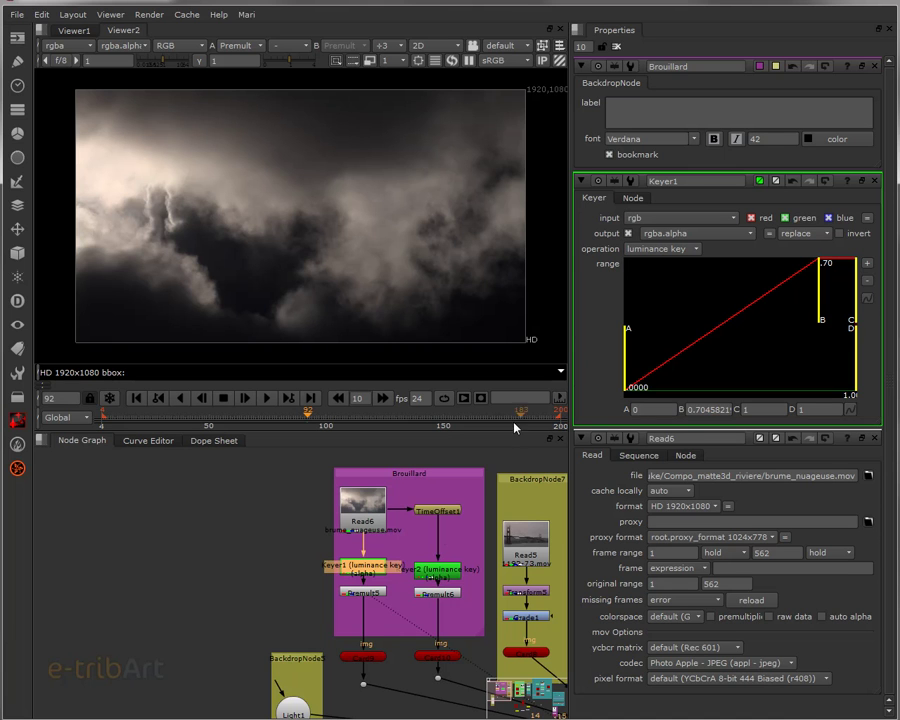
# Lower the B handle of Keyer1's luminance range to 0.49
pyautogui.scroll(3, 335, 580)
pyautogui.moveTo(335, 580); pyautogui.dragTo(333, 580, button='middle')
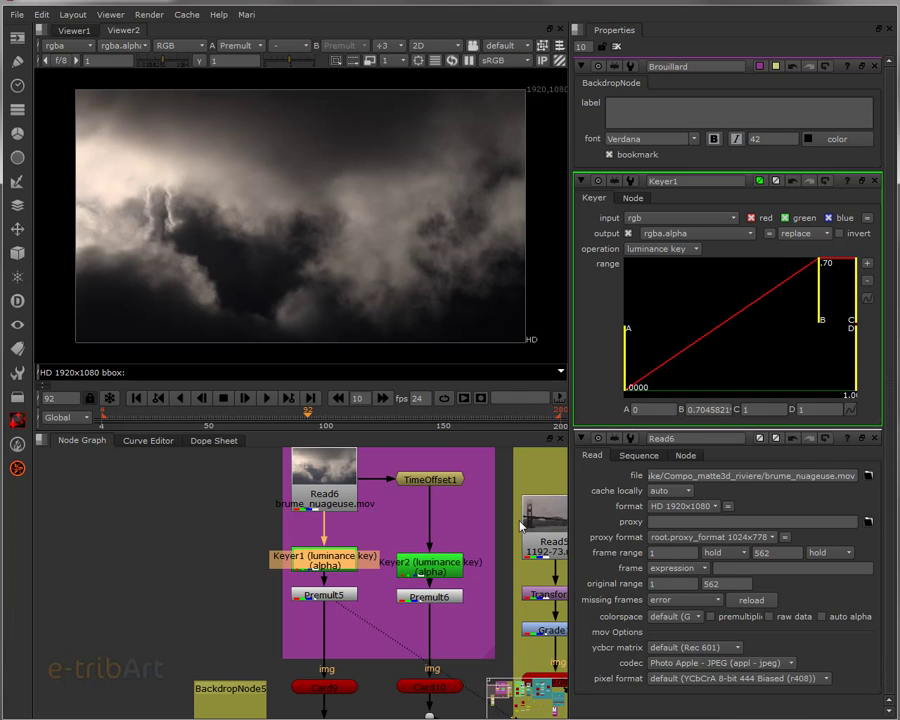
pyautogui.moveTo(820, 320); pyautogui.dragTo(788, 322)
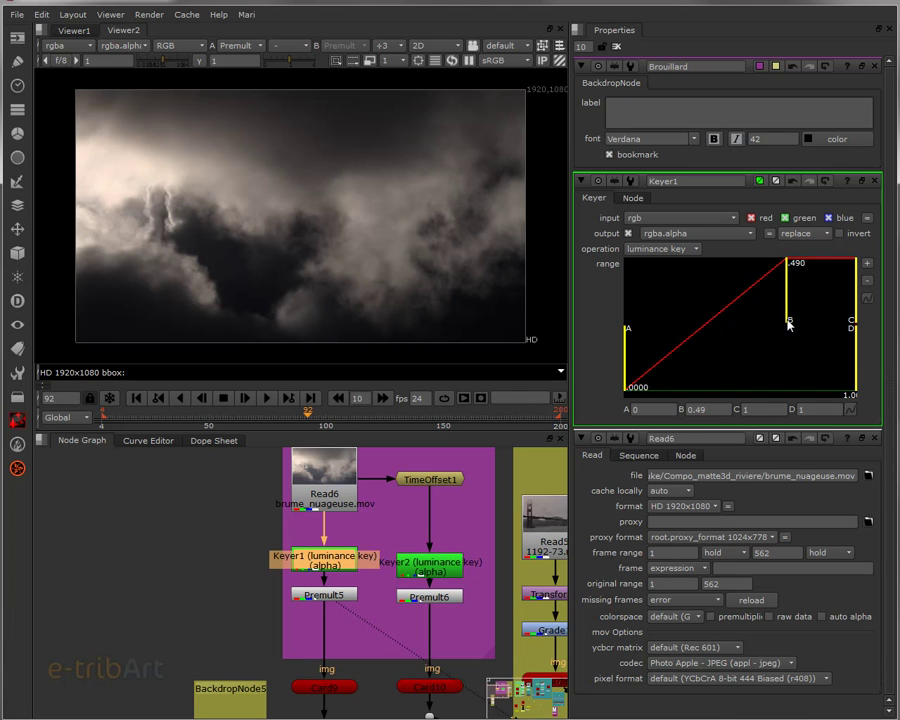
pyautogui.moveTo(390, 535); pyautogui.dragTo(399, 530, button='middle')
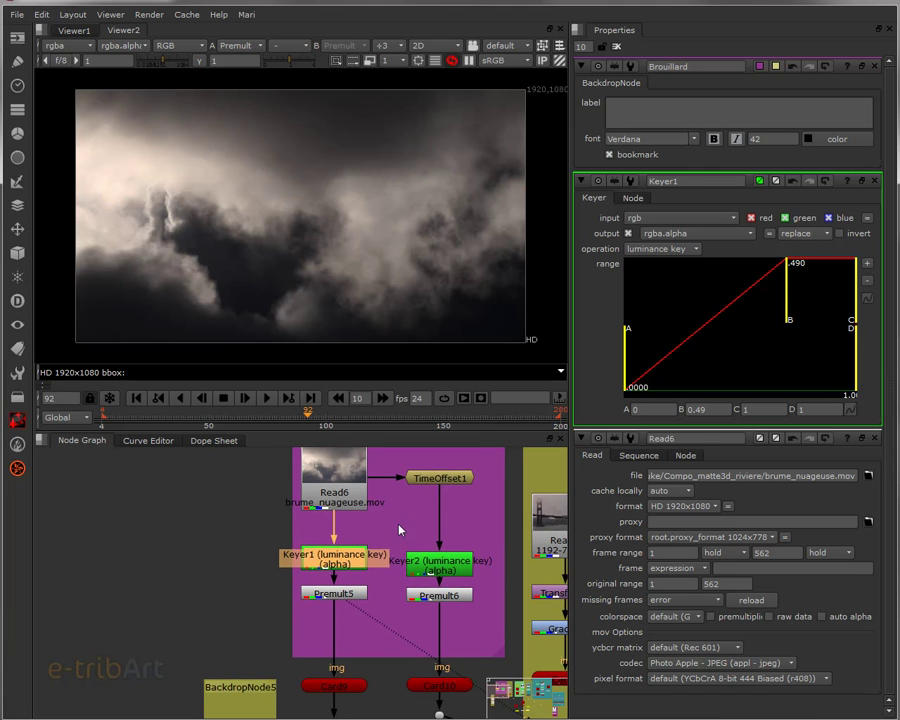
# Select the Read6, Keyer1 and Premult5 nodes together in the Brouillard backdrop
pyautogui.click(341, 596)
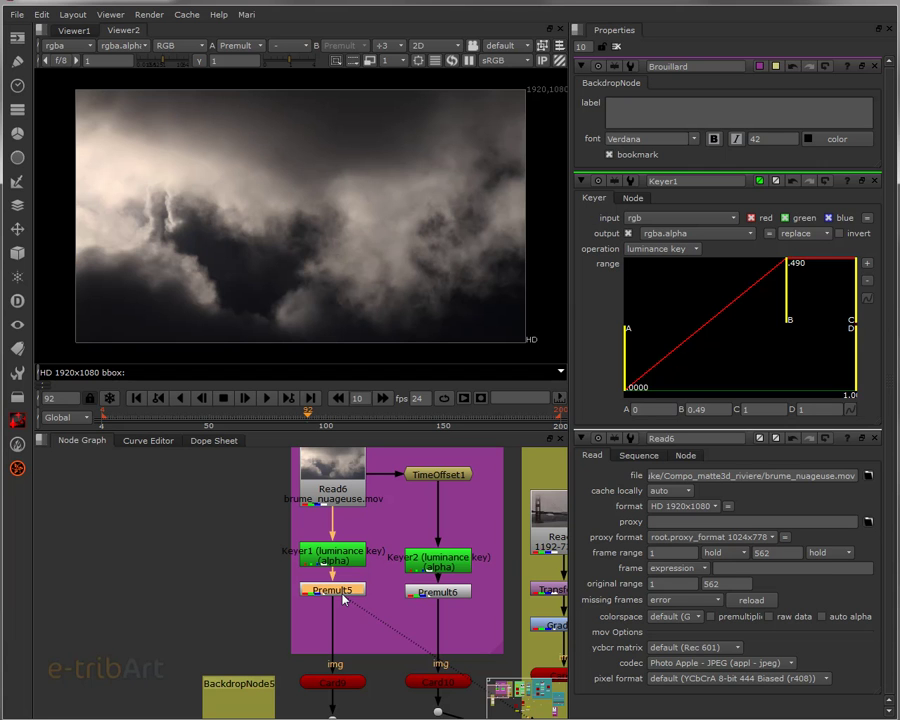
pyautogui.moveTo(363, 608); pyautogui.dragTo(378, 643, button='middle')
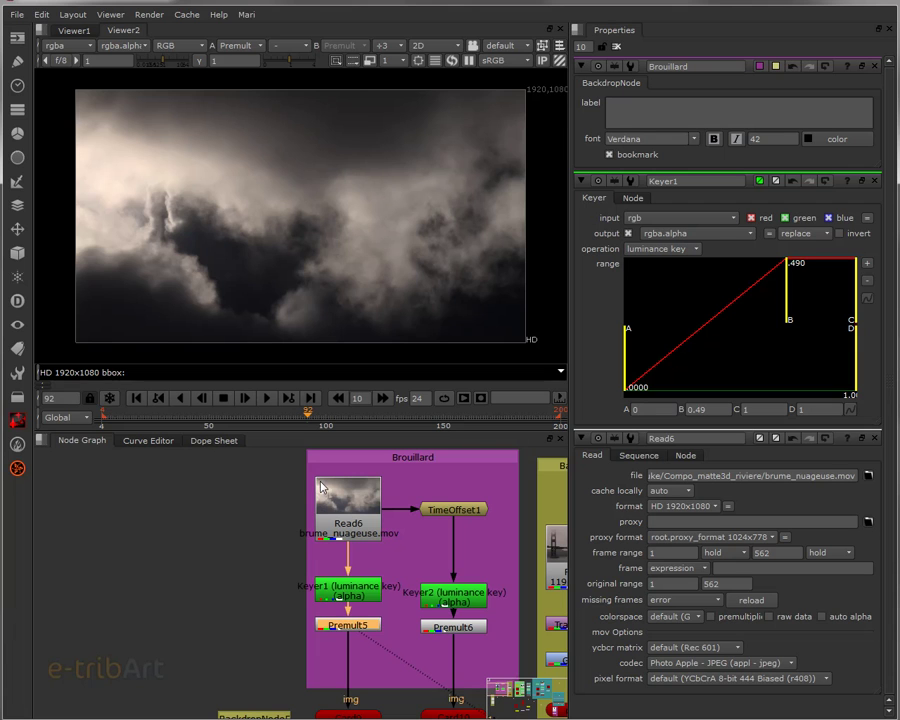
pyautogui.moveTo(310, 467); pyautogui.dragTo(395, 655)
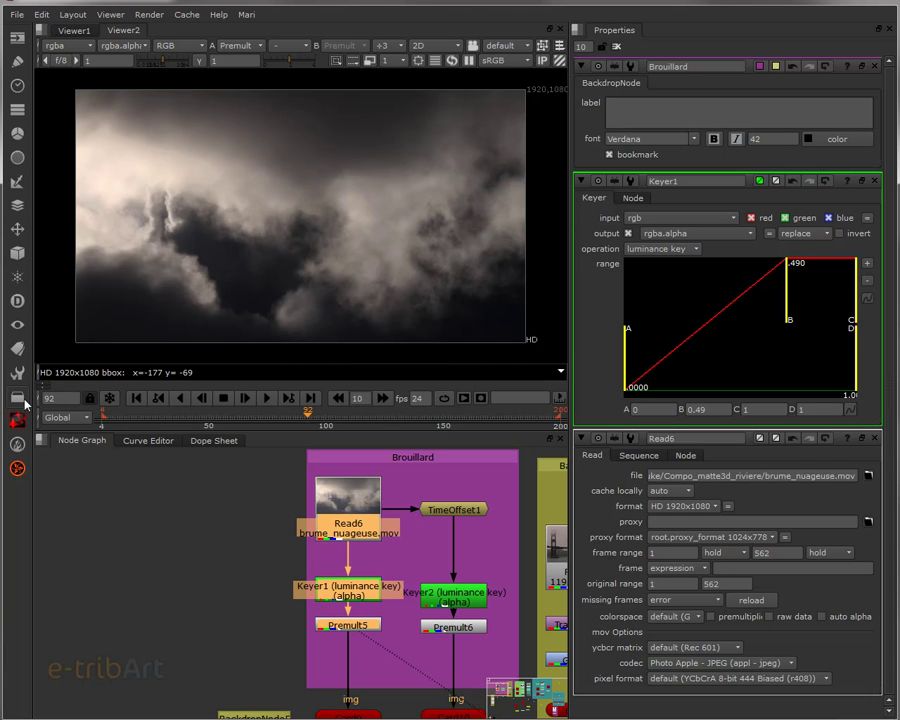
# Start a Precomp of the selected fog nodes and name its script file Precomp1_brume.nk
pyautogui.click(18, 398)
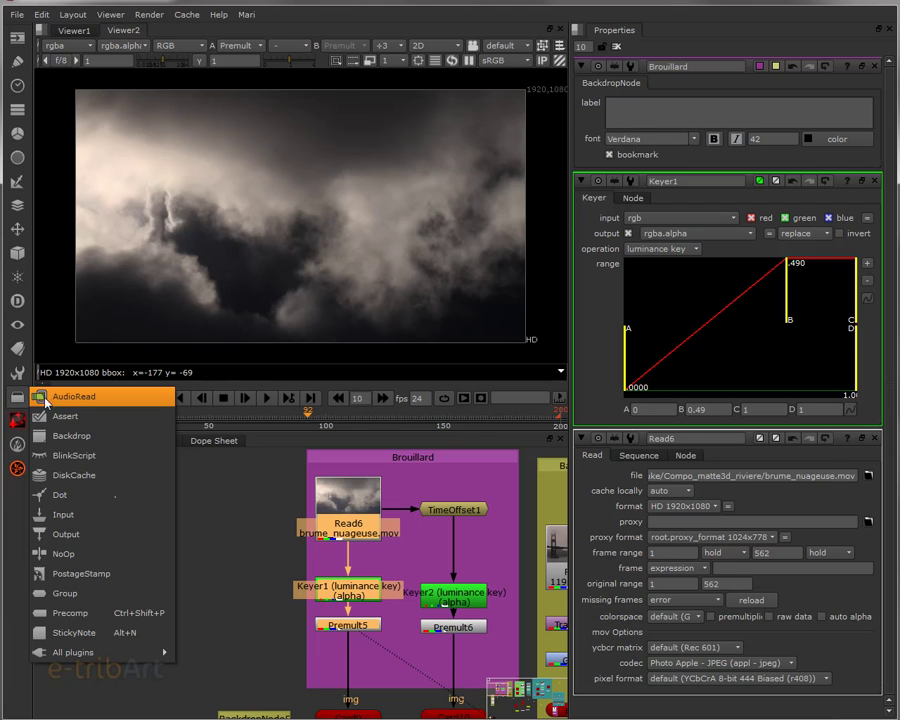
pyautogui.click(63, 621)
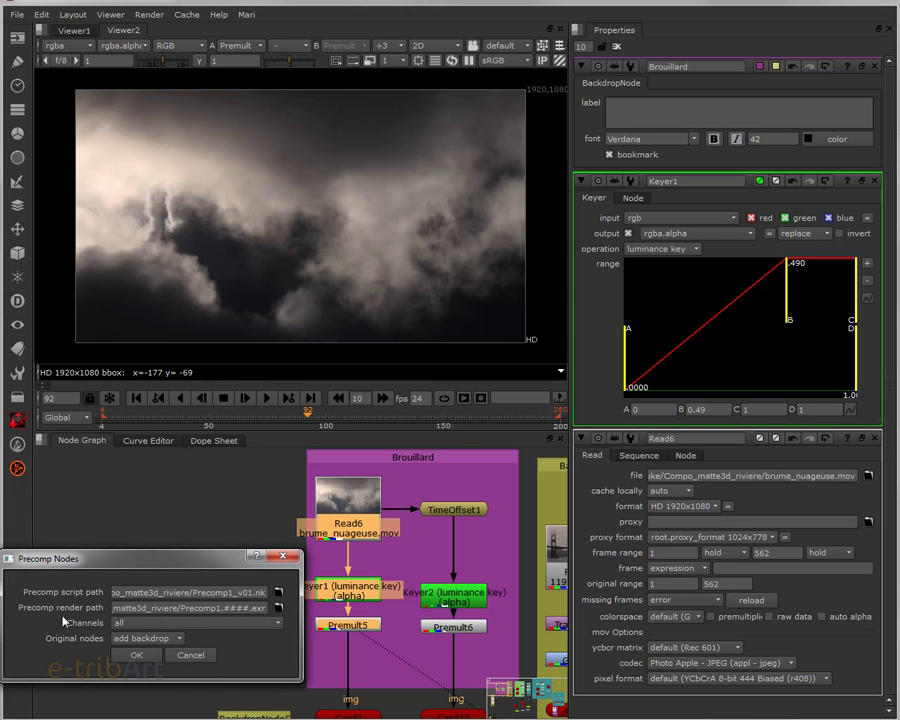
pyautogui.moveTo(113, 566); pyautogui.dragTo(270, 308)
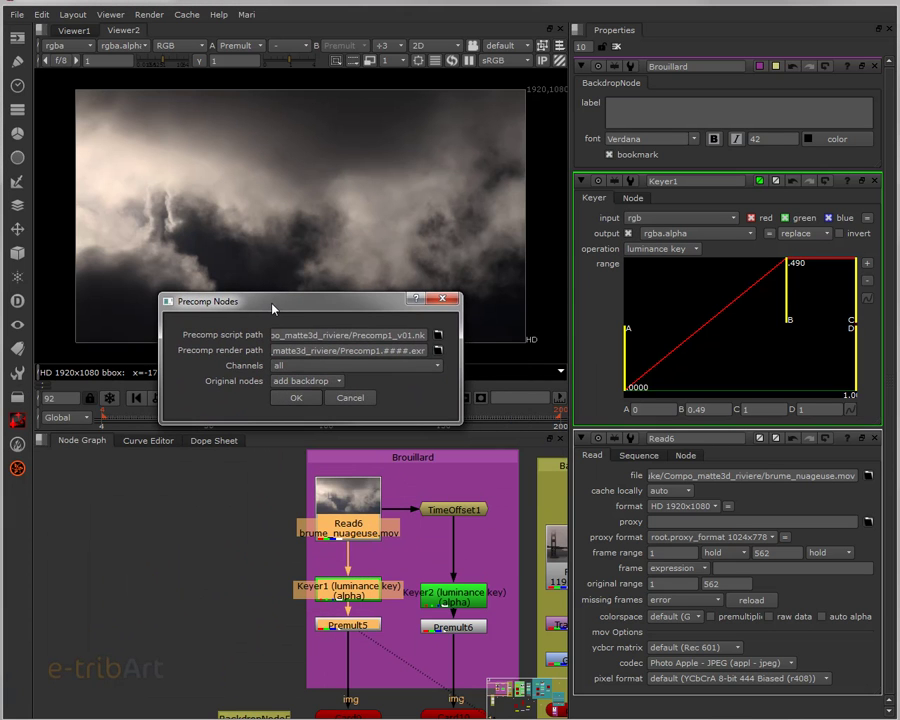
pyautogui.click(353, 338)
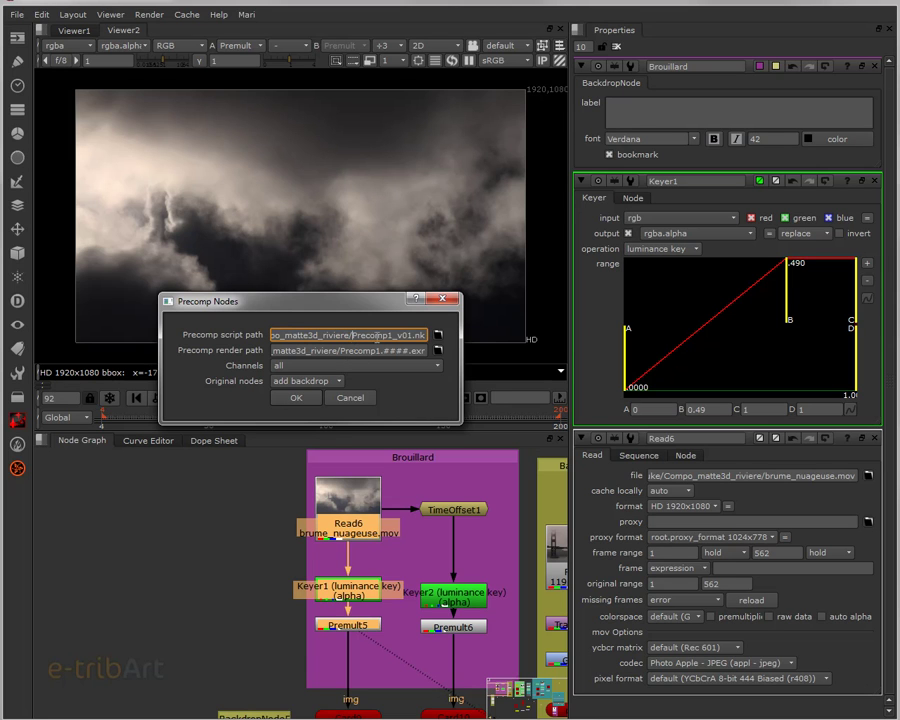
pyautogui.click(397, 336)
pyautogui.press('Delete')
pyautogui.press('Delete')
pyautogui.press('Delete')
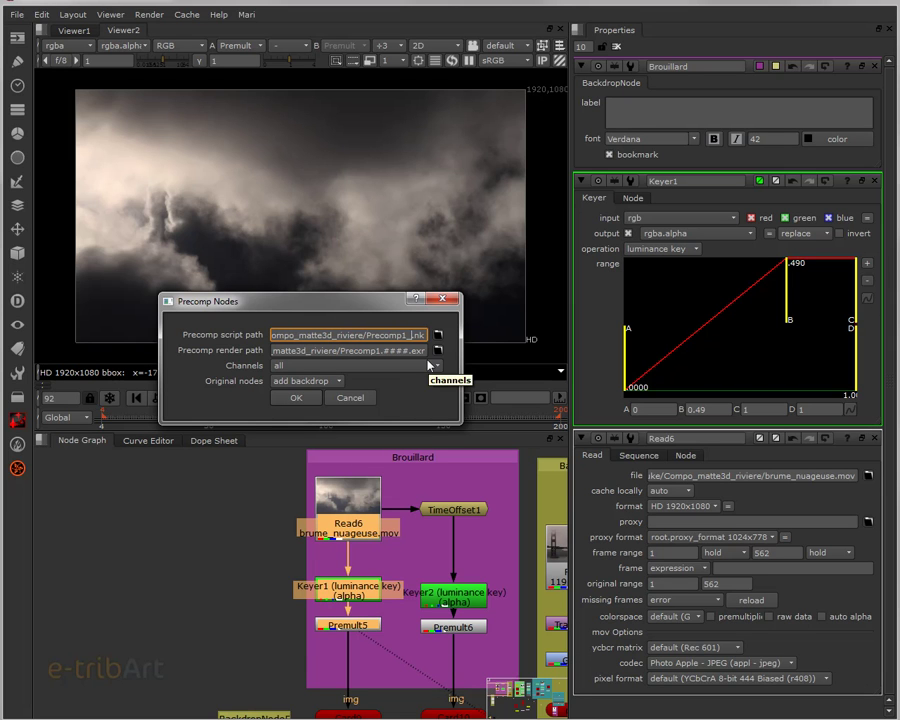
pyautogui.write('brume')
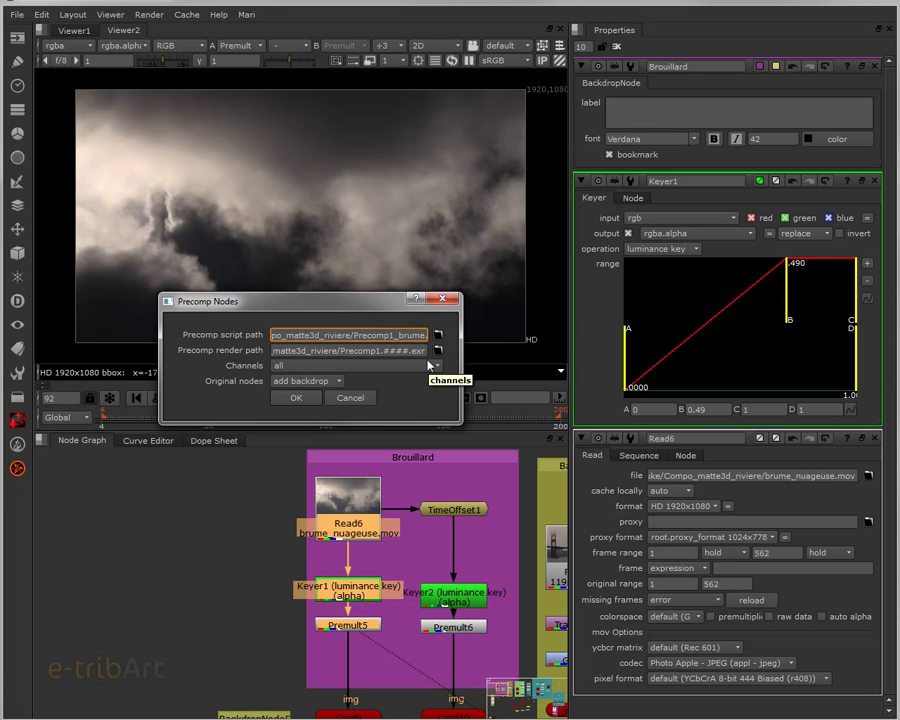
pyautogui.press('End')
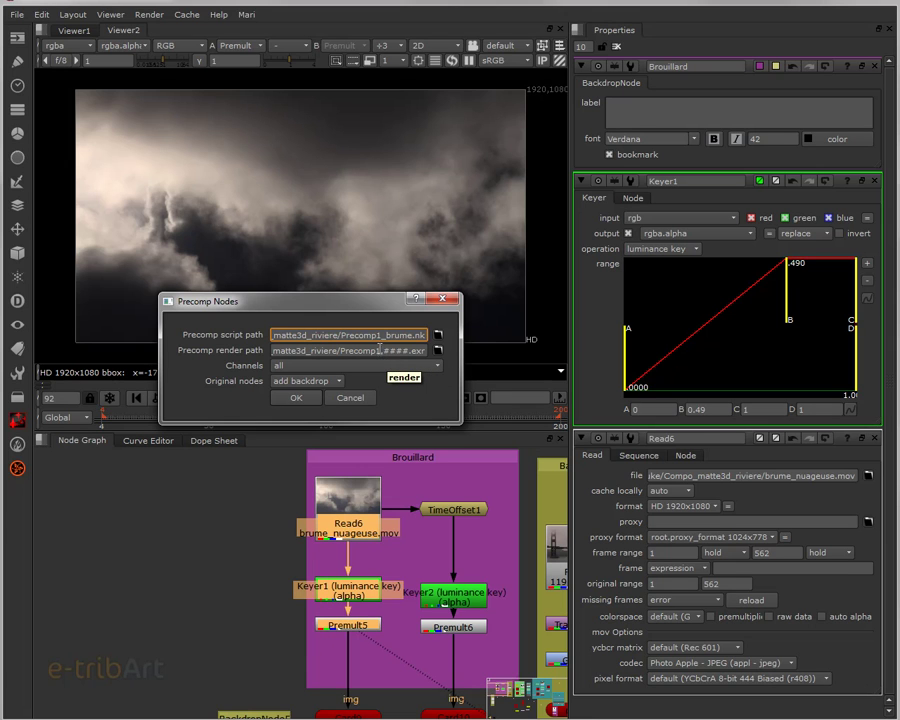
# Add _brume to the Precomp render file name, before the frame number padding
pyautogui.click(382, 354)
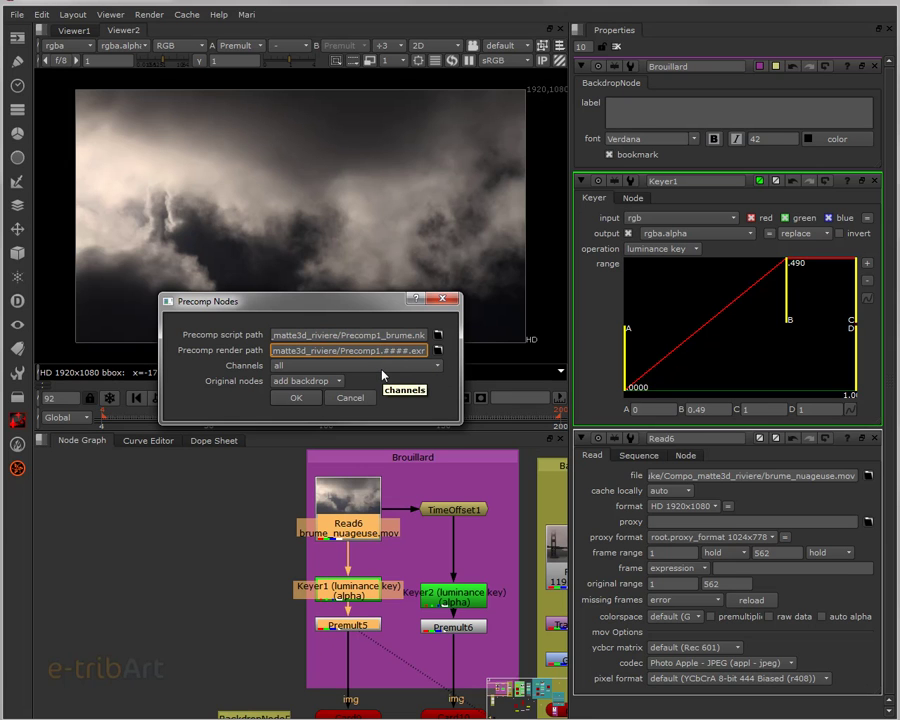
pyautogui.write('_brume_')
pyautogui.write('##')
pyautogui.moveTo(294, 308); pyautogui.dragTo(299, 292)
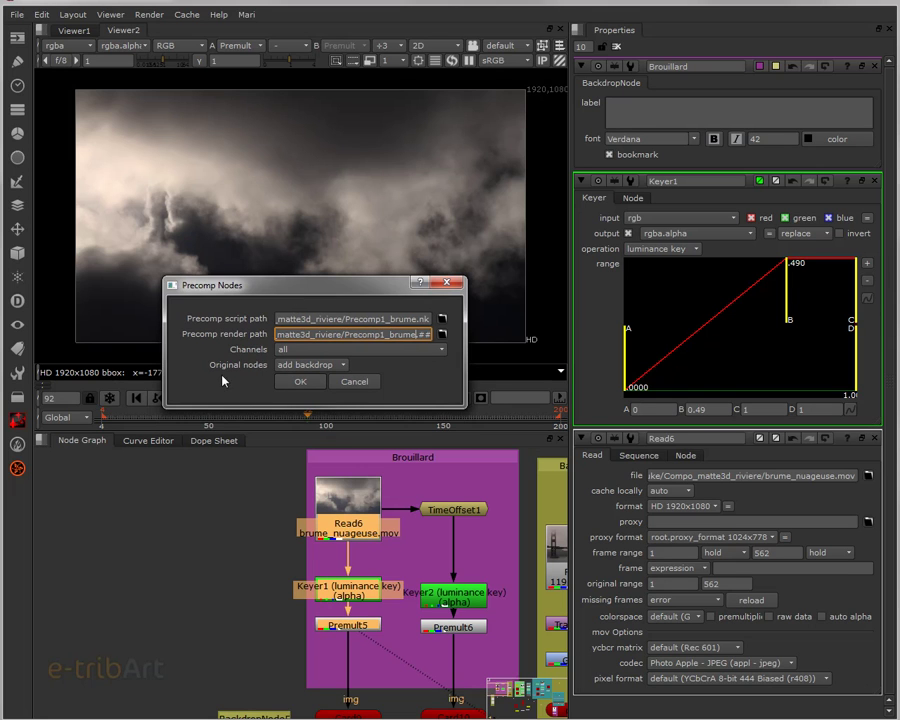
# Set the original nodes option to no change and try to create the Precomp from the selected nodes
pyautogui.click(317, 367)
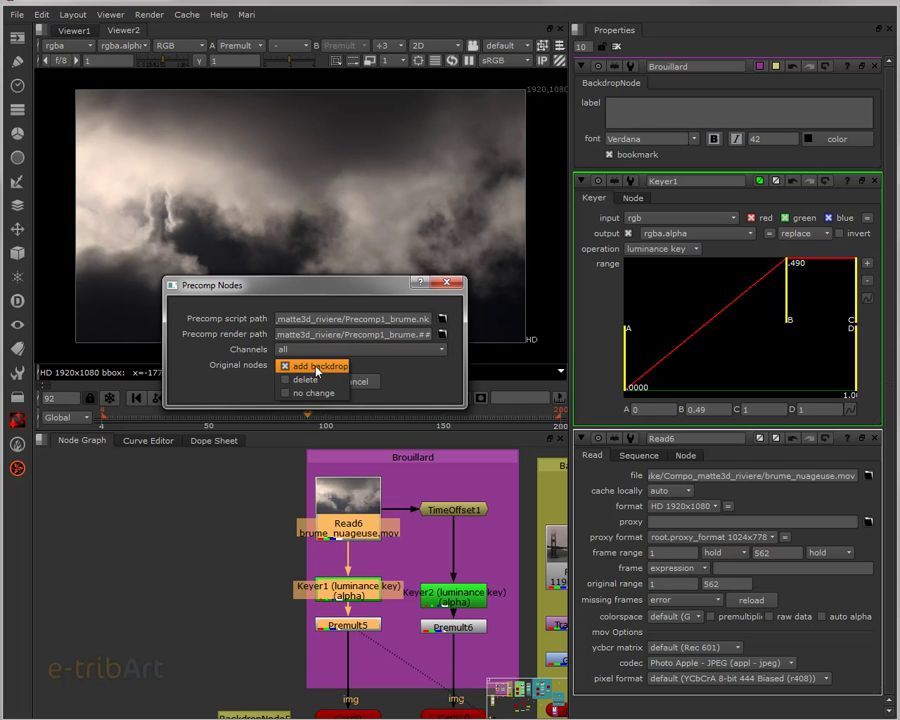
pyautogui.click(262, 385)
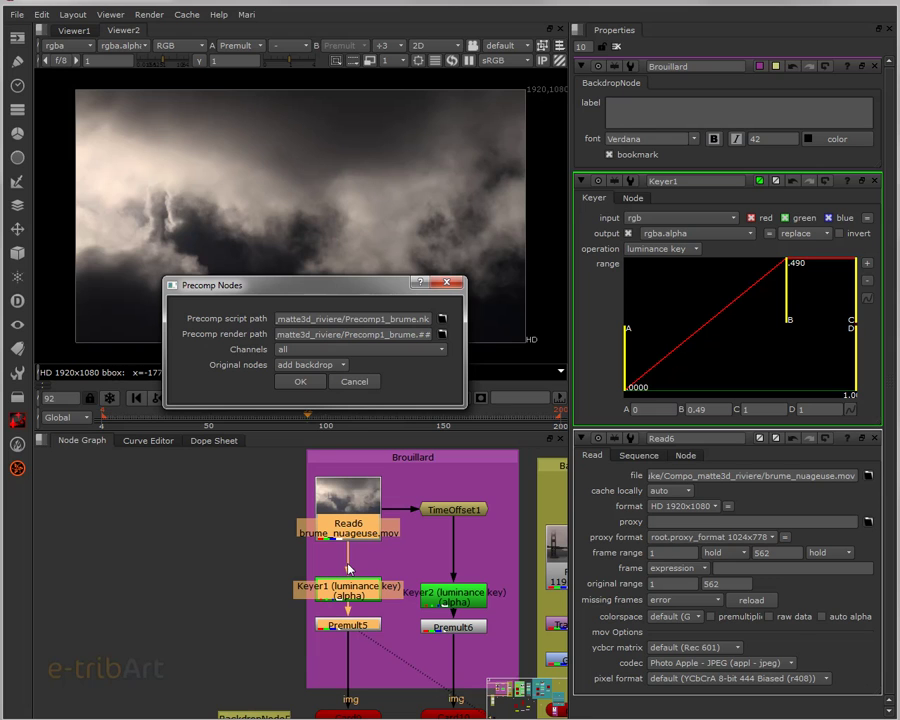
pyautogui.click(317, 371)
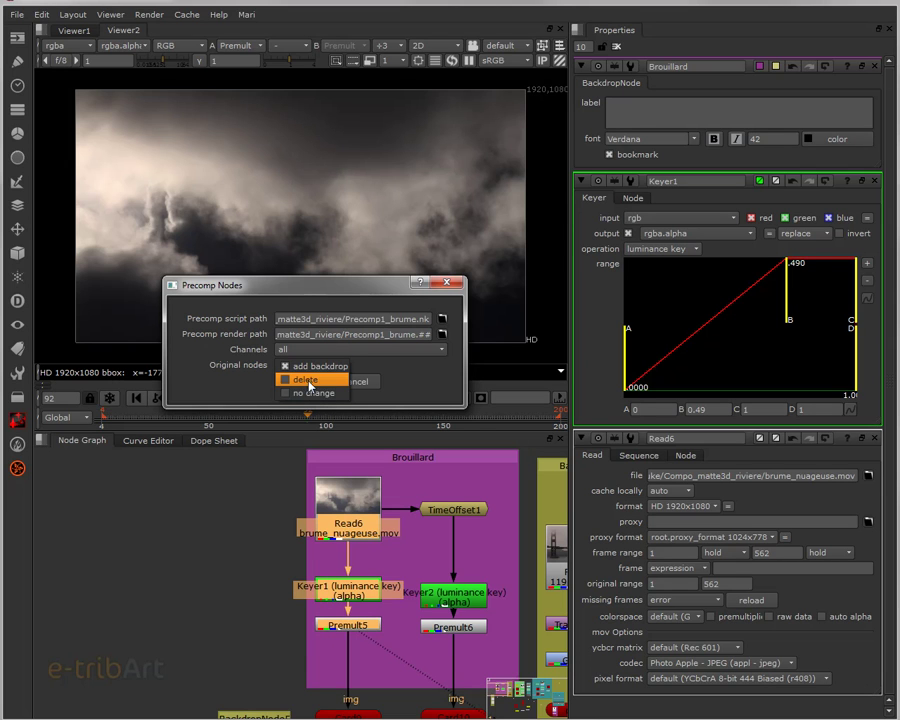
pyautogui.click(300, 393)
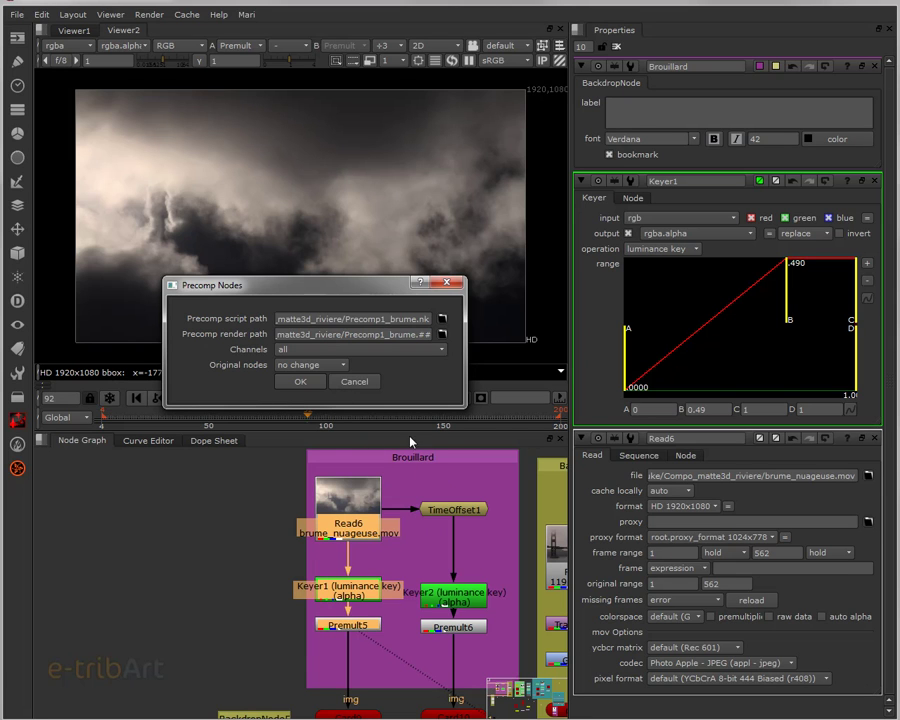
pyautogui.click(301, 382)
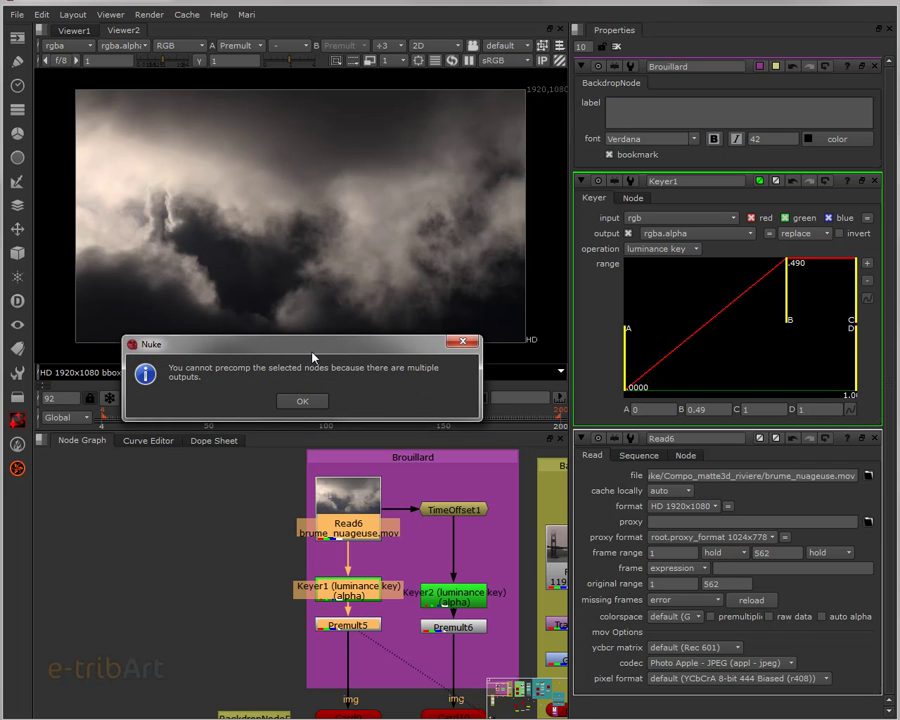
pyautogui.moveTo(313, 356); pyautogui.dragTo(339, 280)
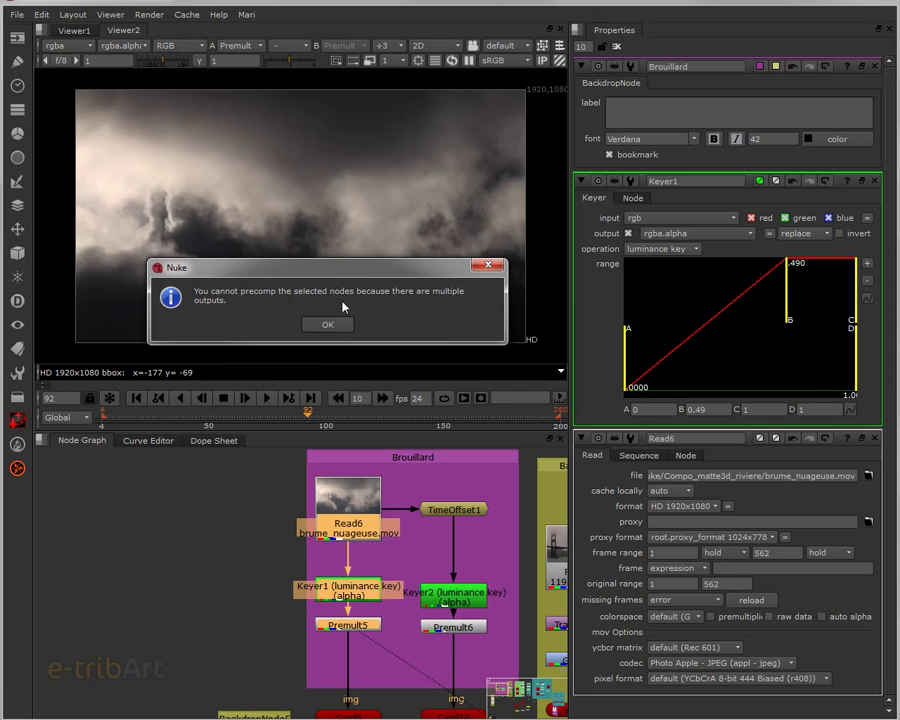
pyautogui.moveTo(360, 278); pyautogui.dragTo(343, 287)
pyautogui.click(310, 338)
# Disconnect the TimeOffset1 input from the Read6 node so the selected branch has a single output
pyautogui.moveTo(400, 512); pyautogui.dragTo(399, 511)
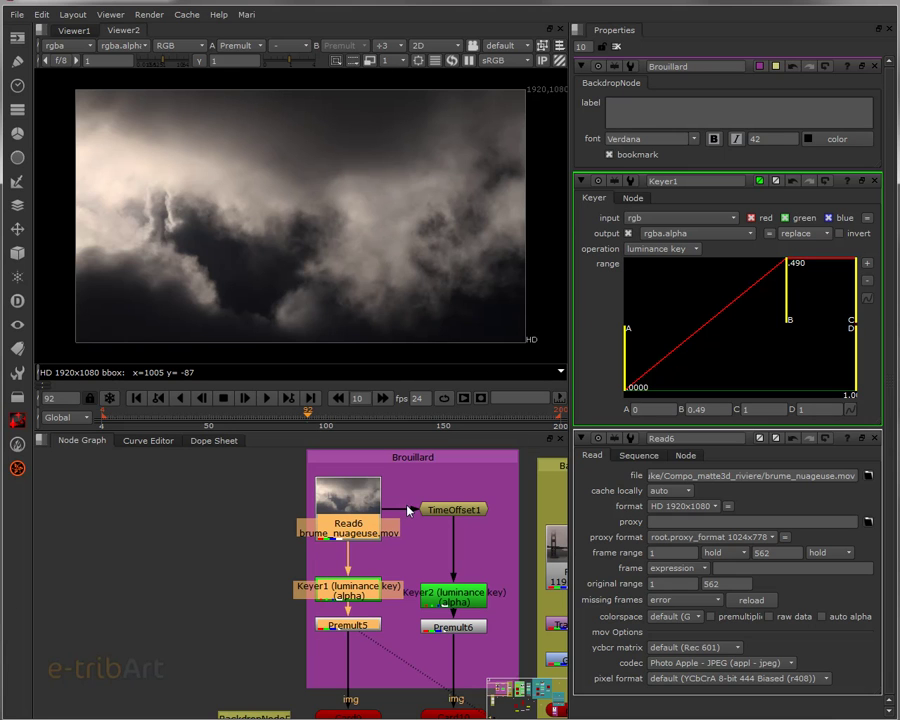
pyautogui.moveTo(395, 512); pyautogui.dragTo(395, 512)
pyautogui.scroll(-3, 398, 564)
pyautogui.moveTo(385, 536); pyautogui.dragTo(397, 585, button='middle')
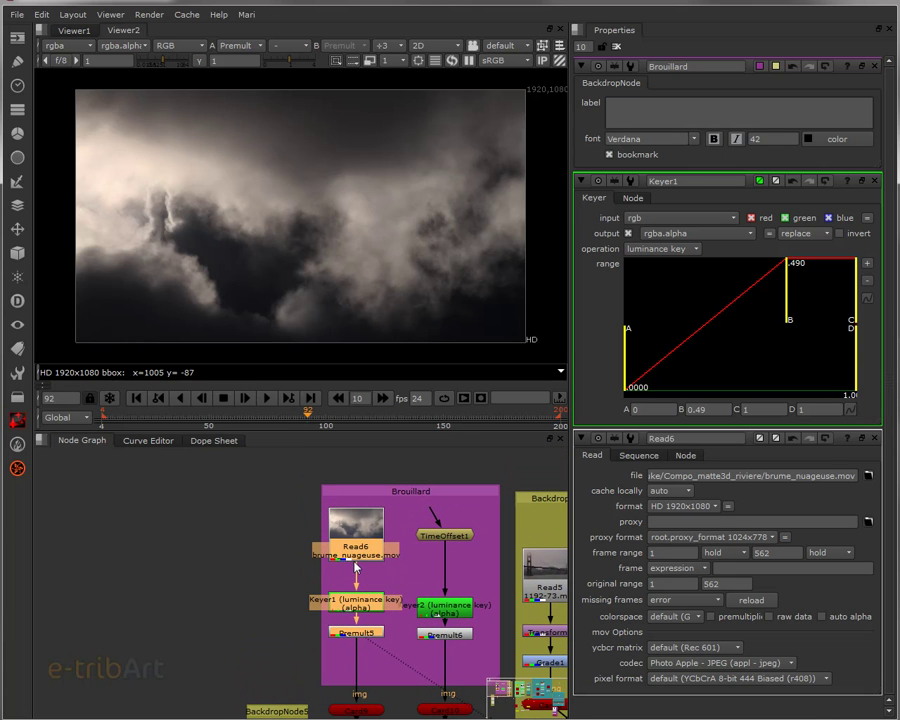
# Move the Read6, Keyer1 and Premult5 branch out of the Brouillard backdrop and put it back above its card
pyautogui.moveTo(355, 566); pyautogui.dragTo(264, 557)
pyautogui.moveTo(346, 599); pyautogui.dragTo(374, 595, button='middle')
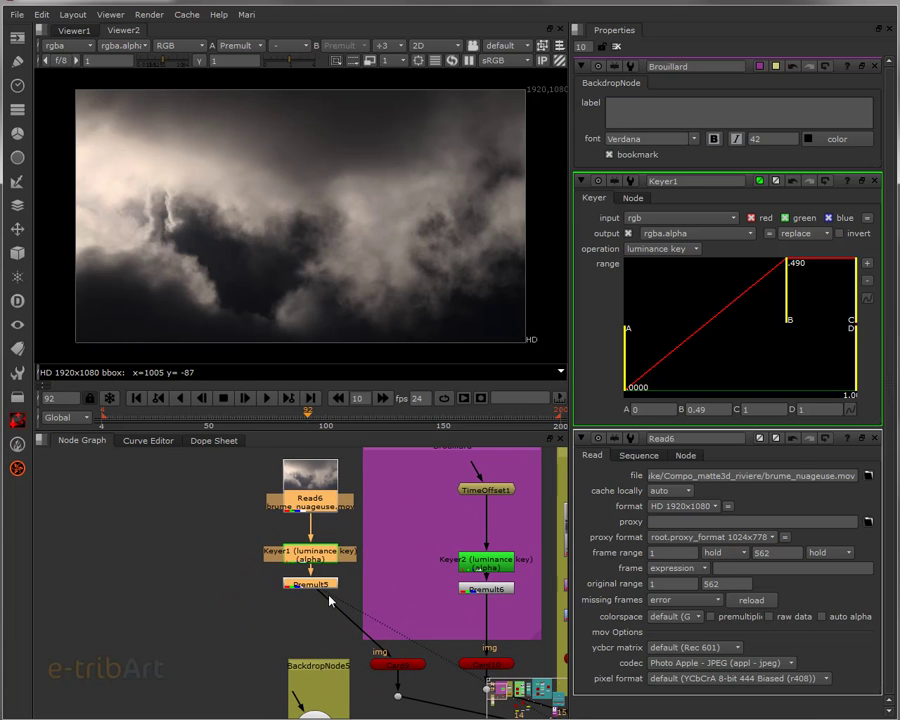
pyautogui.moveTo(307, 505); pyautogui.dragTo(304, 499)
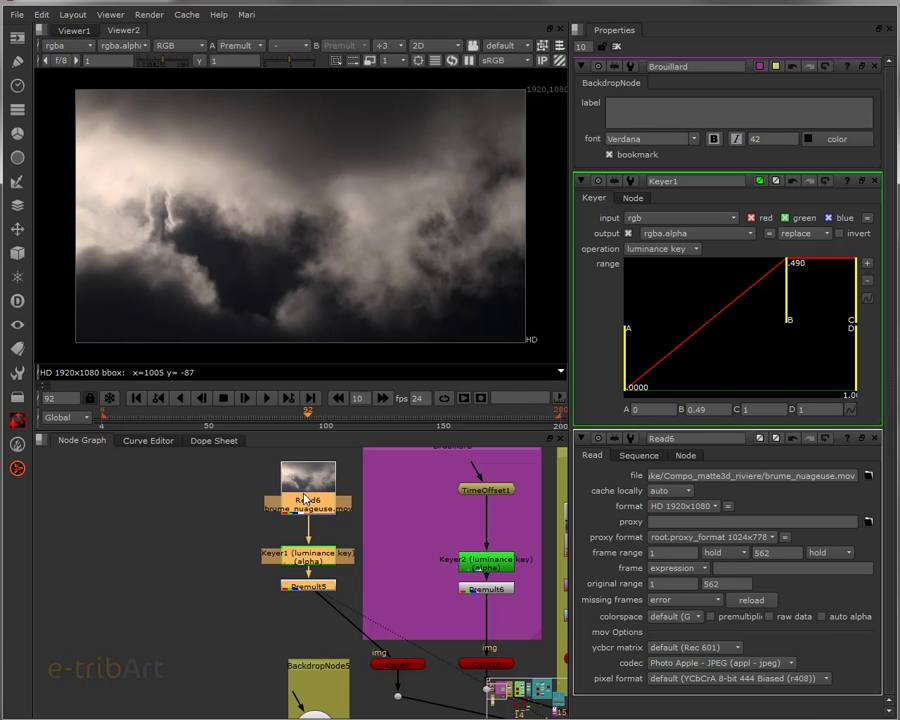
pyautogui.moveTo(305, 497); pyautogui.dragTo(397, 504)
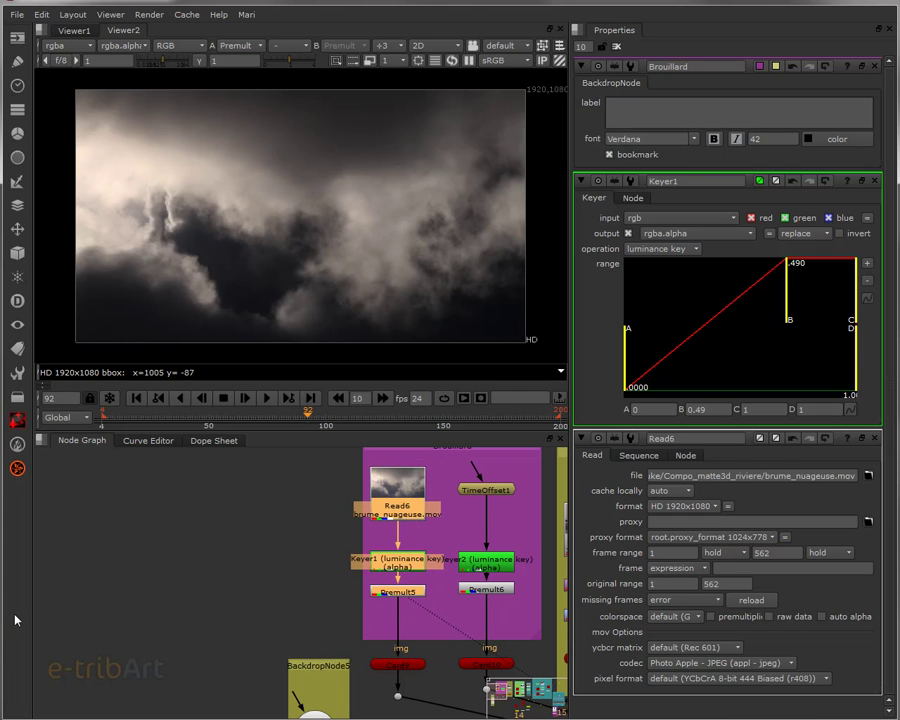
# Start a new Precomp of the selected Read6 branch and name its script file Precomp1_brume.nk
pyautogui.click(17, 396)
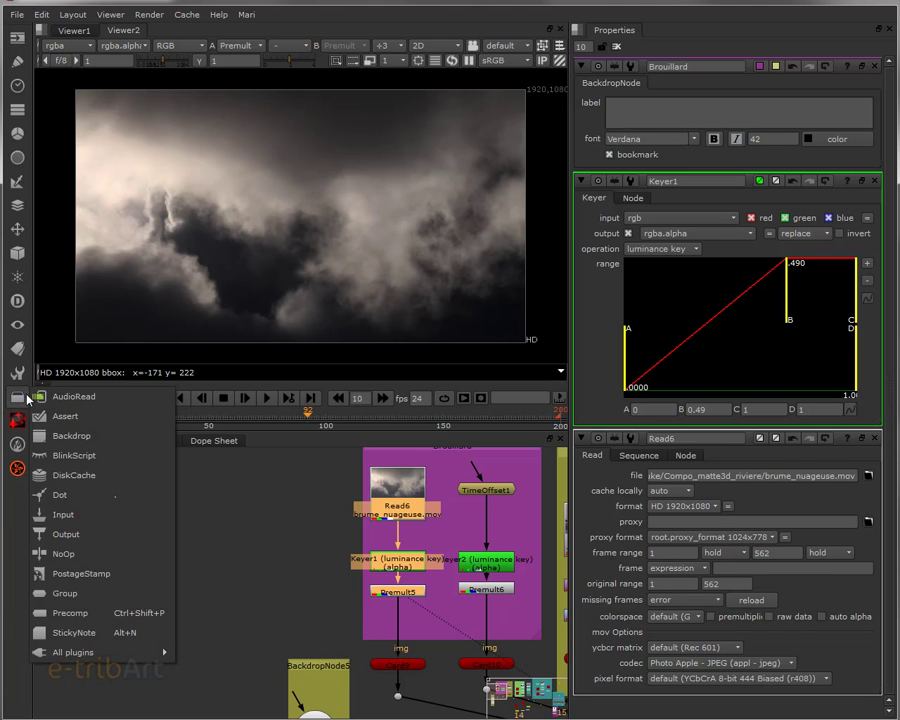
pyautogui.click(102, 613)
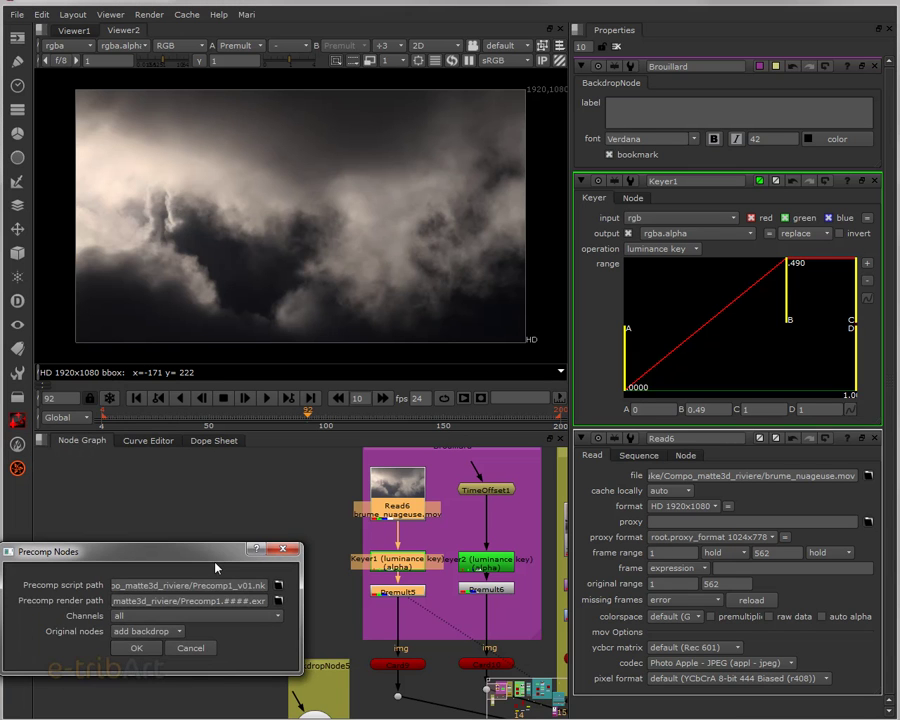
pyautogui.moveTo(201, 559); pyautogui.dragTo(283, 370)
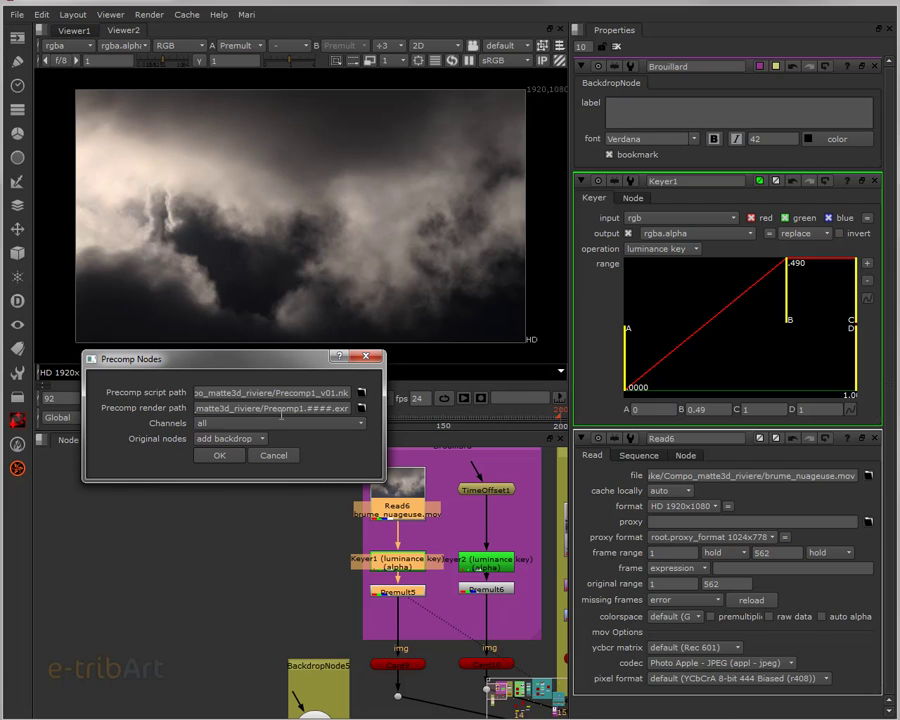
pyautogui.click(323, 394)
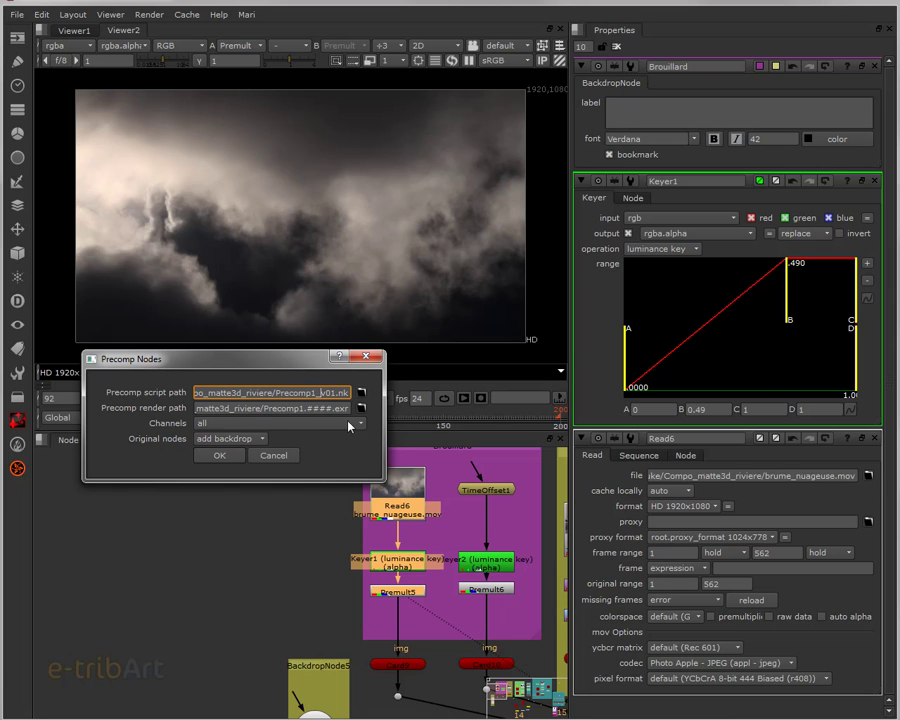
pyautogui.press('BackSpace')
pyautogui.press('Delete')
pyautogui.press('Delete')
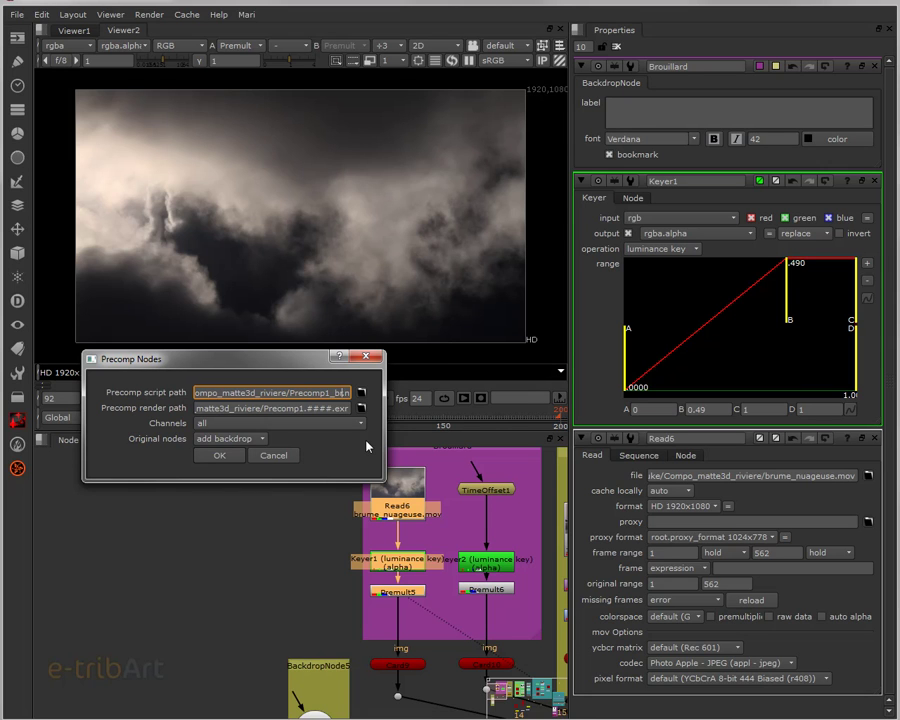
pyautogui.write('brume.')
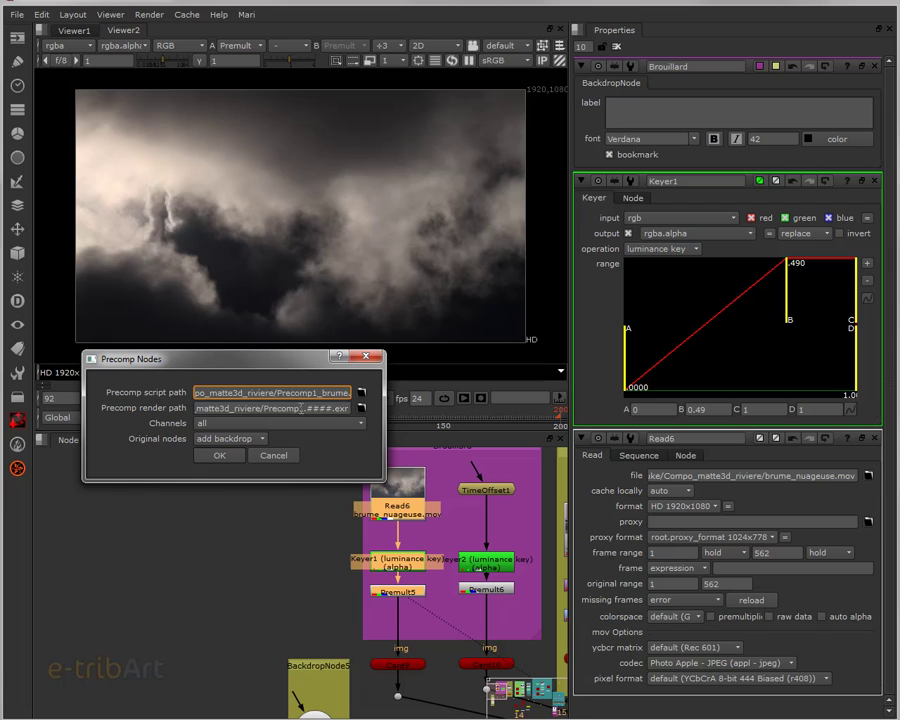
# Add brume to the render file name, set original nodes to no change, and create the Precomp
pyautogui.click(301, 409)
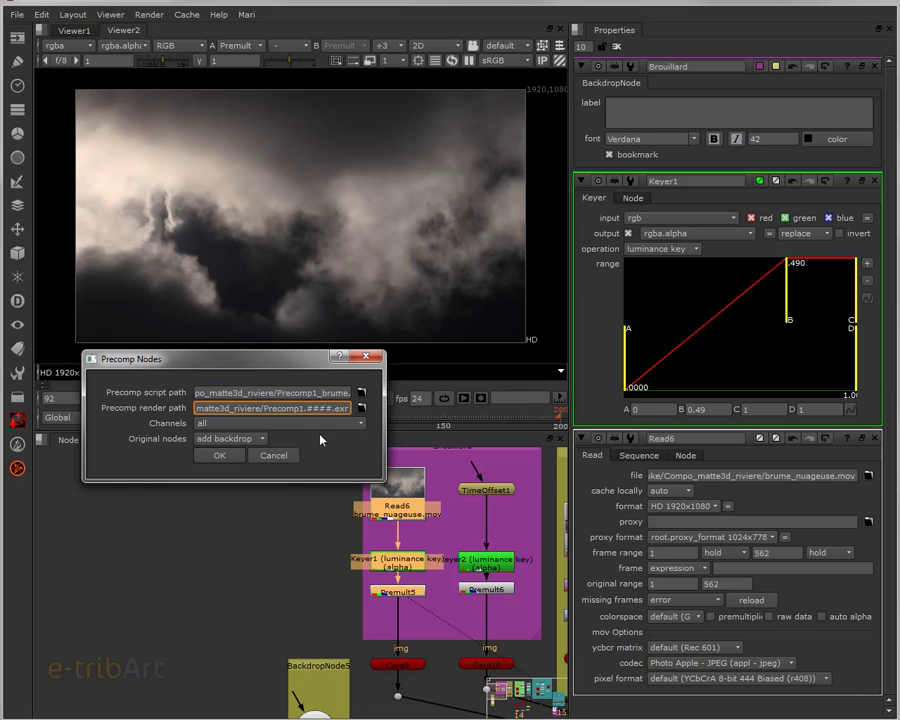
pyautogui.write('brume')
pyautogui.click(245, 439)
pyautogui.click(233, 467)
pyautogui.click(219, 456)
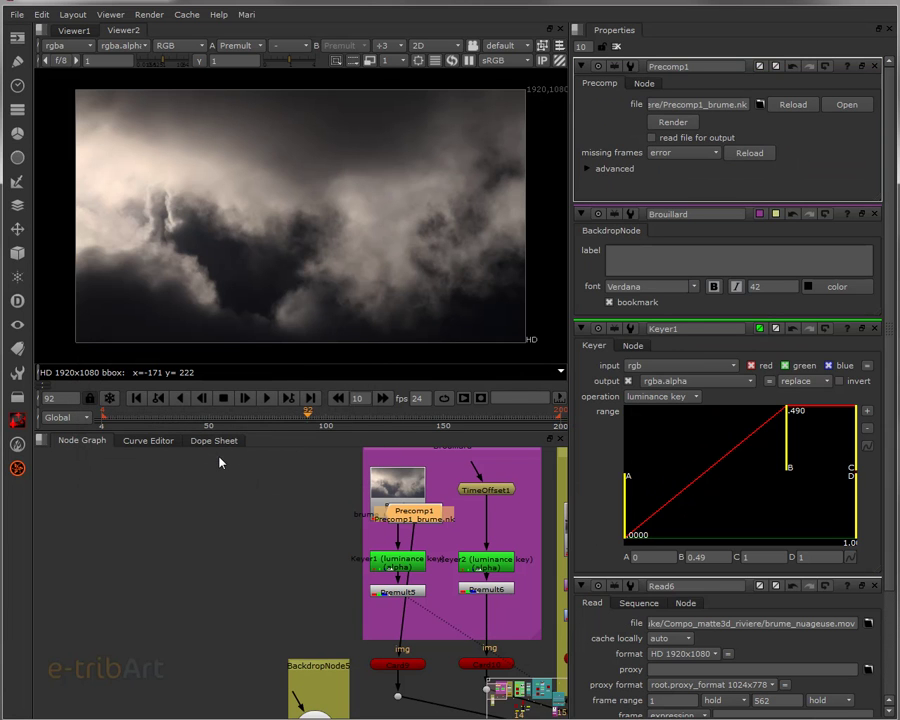
pyautogui.moveTo(301, 544); pyautogui.dragTo(256, 546, button='middle')
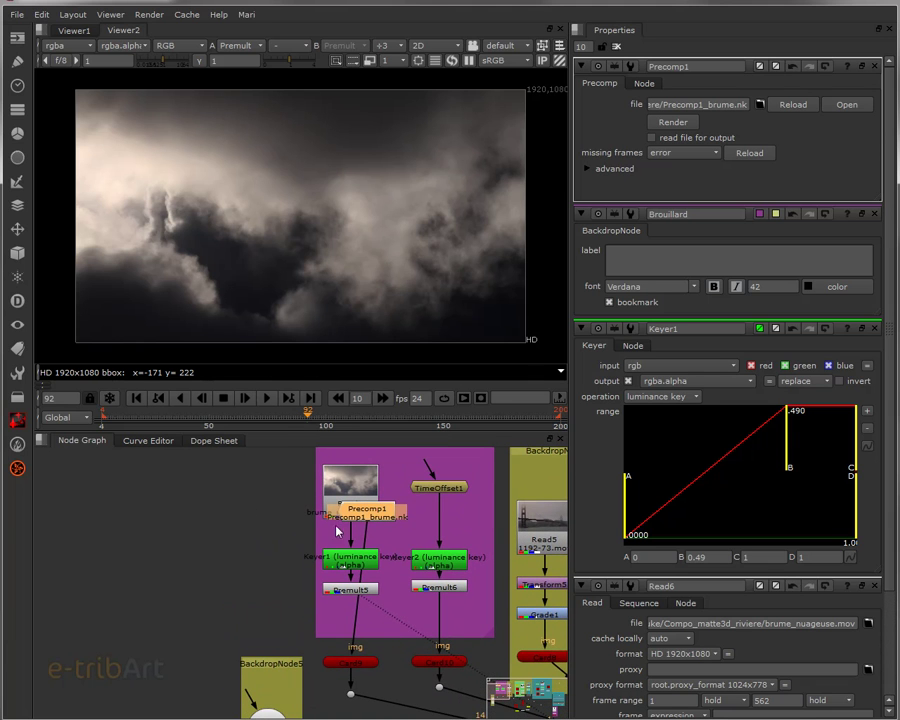
# Move Precomp1 out of the Brouillard backdrop and place it directly above Card9, feeding the card's img input
pyautogui.moveTo(368, 516); pyautogui.dragTo(284, 632)
pyautogui.moveTo(284, 632); pyautogui.dragTo(232, 547, button='middle')
pyautogui.moveTo(298, 574)
pyautogui.mouseDown()
pyautogui.moveTo(298, 607)
pyautogui.moveTo(247, 549)
pyautogui.moveTo(301, 596)
pyautogui.mouseUp()
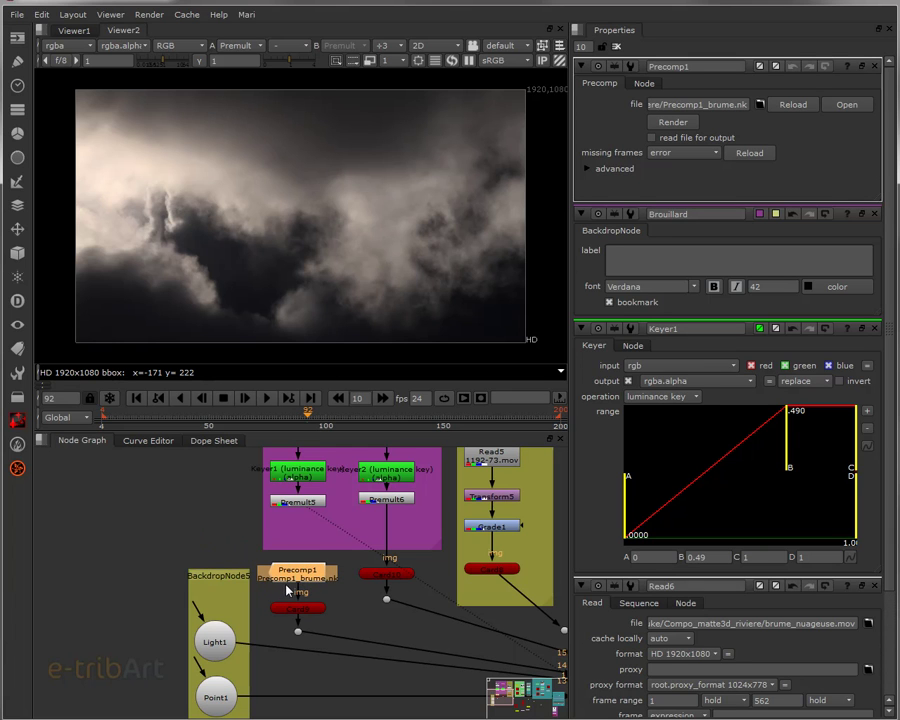
pyautogui.scroll(3, 290, 590)
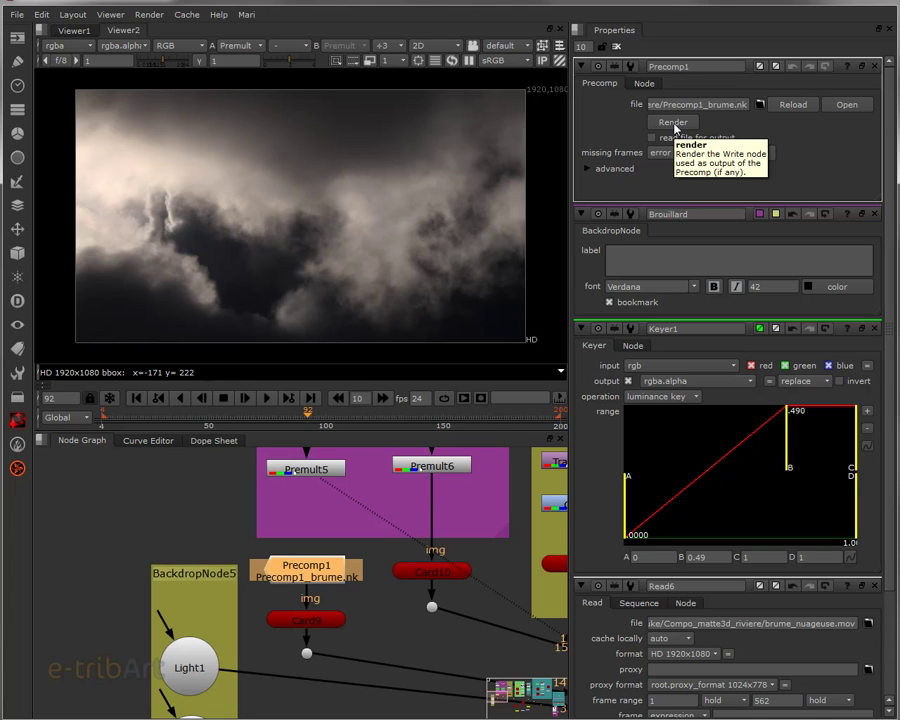
# Disconnect Card10 from Premult6 and move the whole Brouillard backdrop with its nodes away from the cards
pyautogui.scroll(-3, 345, 570)
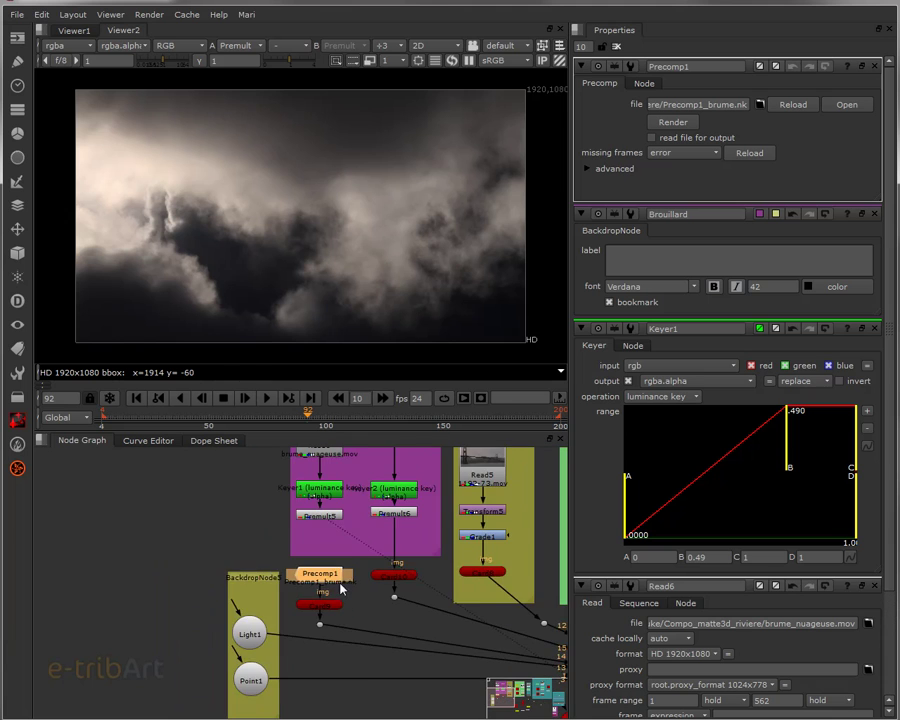
pyautogui.moveTo(352, 558); pyautogui.dragTo(380, 637, button='middle')
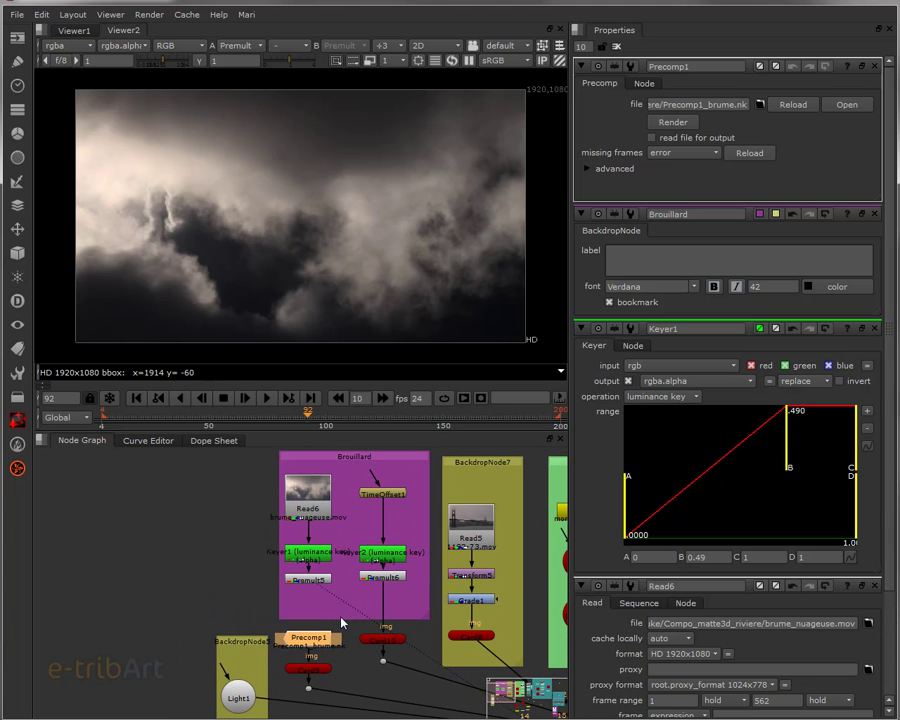
pyautogui.click(381, 638)
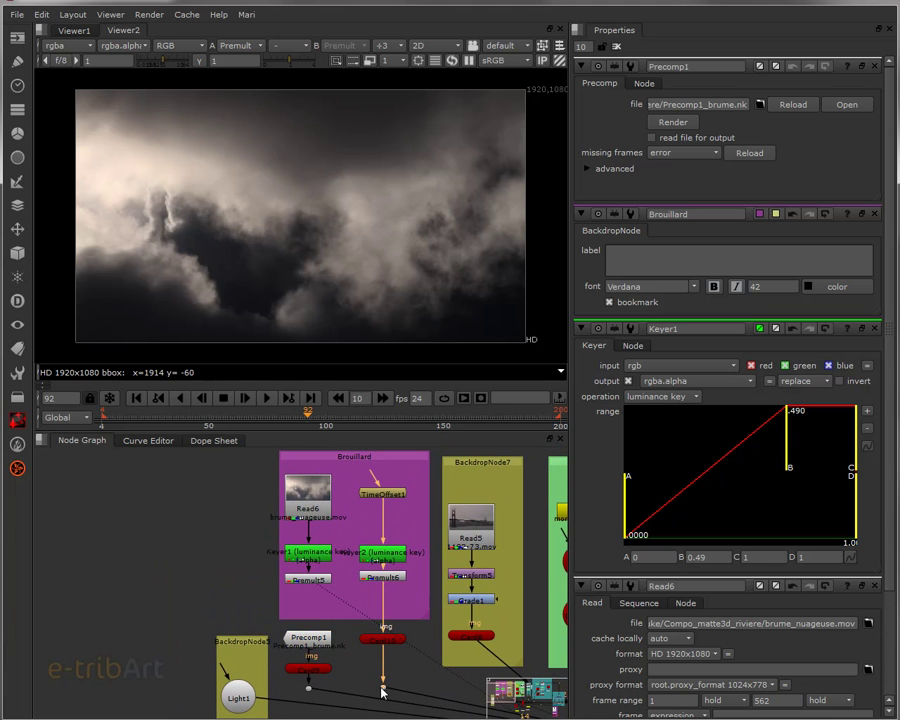
pyautogui.moveTo(383, 638); pyautogui.dragTo(383, 660)
pyautogui.moveTo(351, 458); pyautogui.dragTo(130, 472)
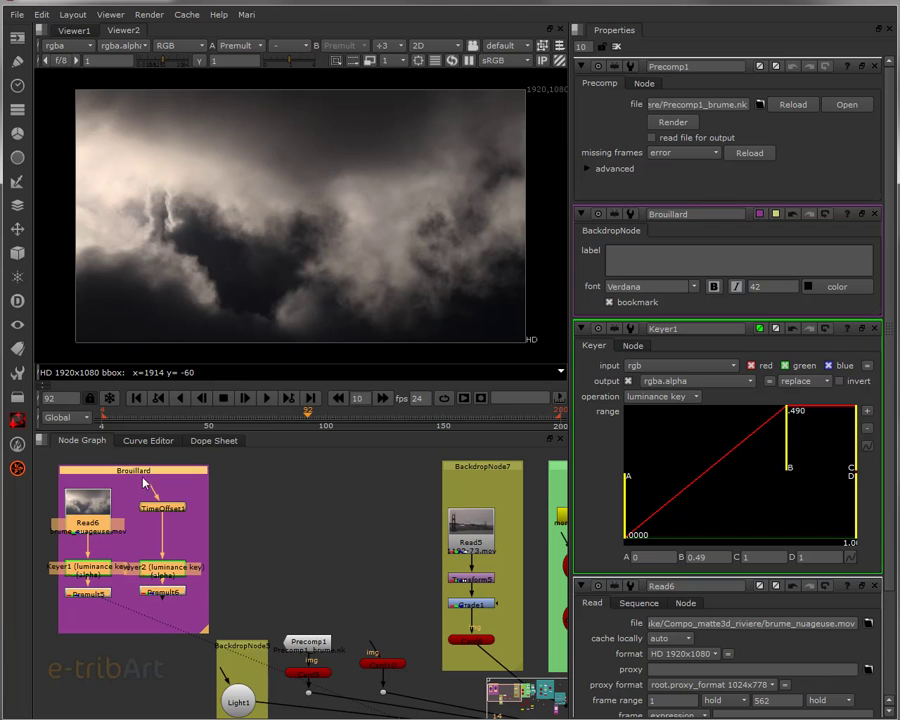
pyautogui.moveTo(264, 569)
pyautogui.mouseDown(button='middle')
pyautogui.moveTo(260, 530)
pyautogui.moveTo(272, 554)
pyautogui.mouseUp(button='middle')
pyautogui.moveTo(192, 463); pyautogui.dragTo(181, 465)
# Place TimeOffset1 above Card10 so it feeds the card's img input, and connect its input to Precomp1
pyautogui.click(175, 530)
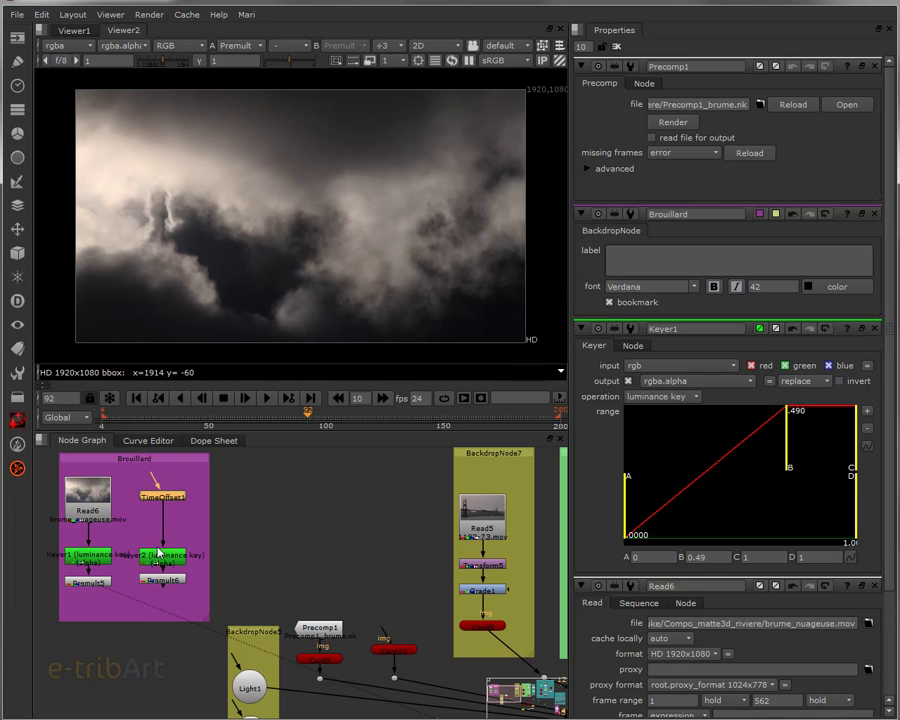
pyautogui.moveTo(174, 549); pyautogui.dragTo(394, 661)
pyautogui.moveTo(391, 614); pyautogui.dragTo(336, 612)
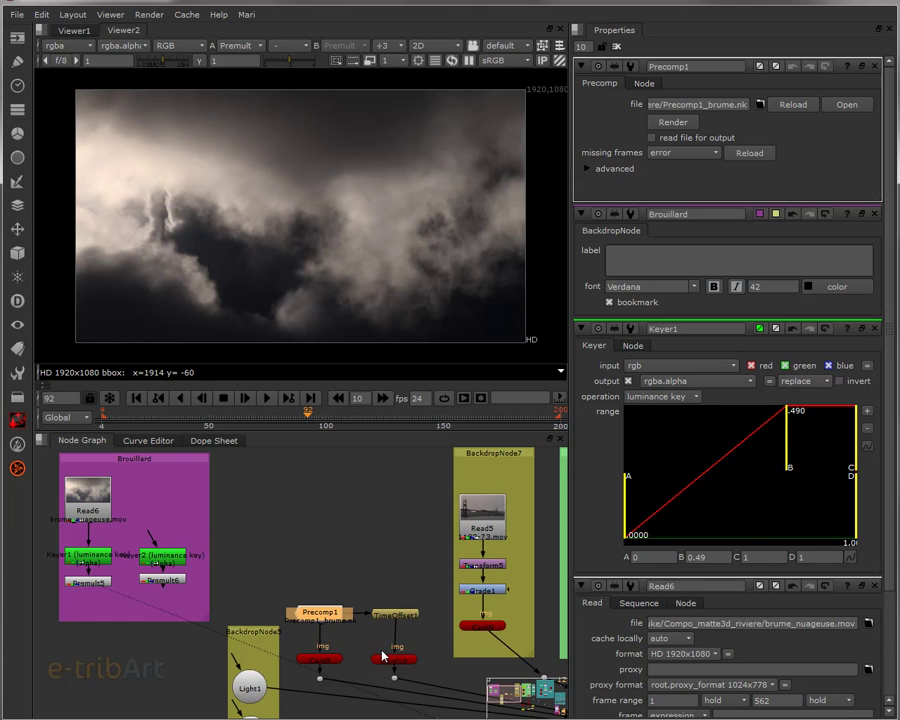
# Render Precomp1 over the custom frame range 4-200
pyautogui.scroll(4, 376, 630)
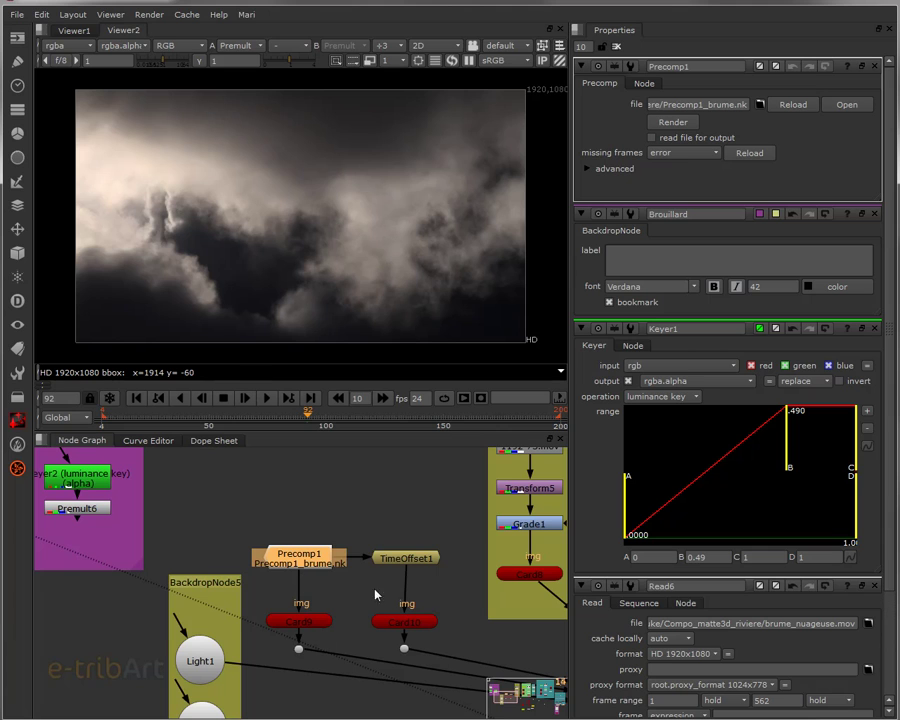
pyautogui.click(313, 560)
pyautogui.click(675, 128)
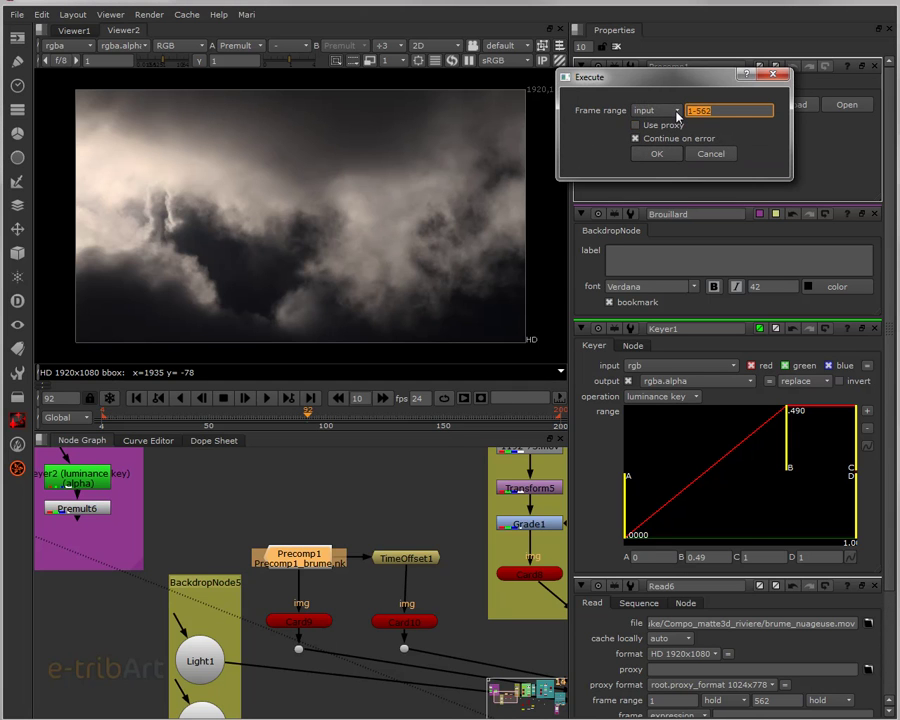
pyautogui.write('4-200')
pyautogui.click(661, 155)
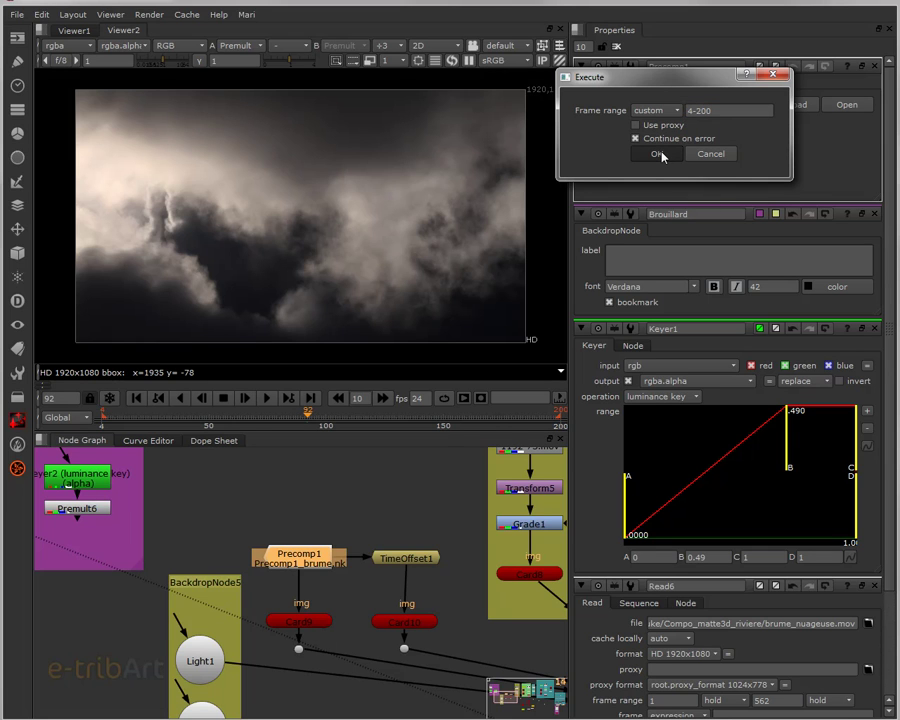
pyautogui.click(661, 155)
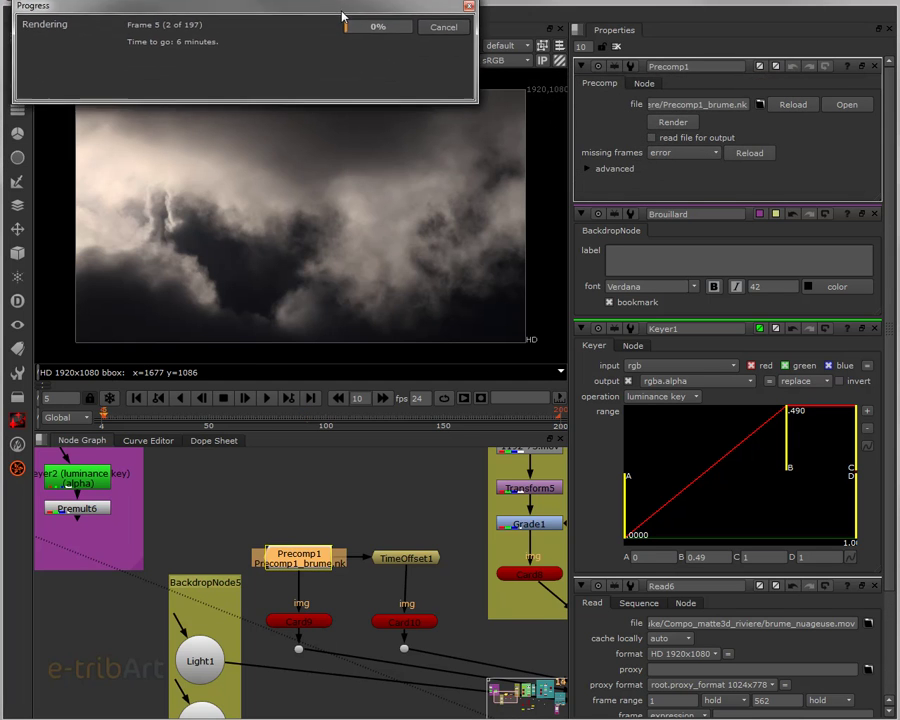
pyautogui.moveTo(334, 6); pyautogui.dragTo(386, 88)
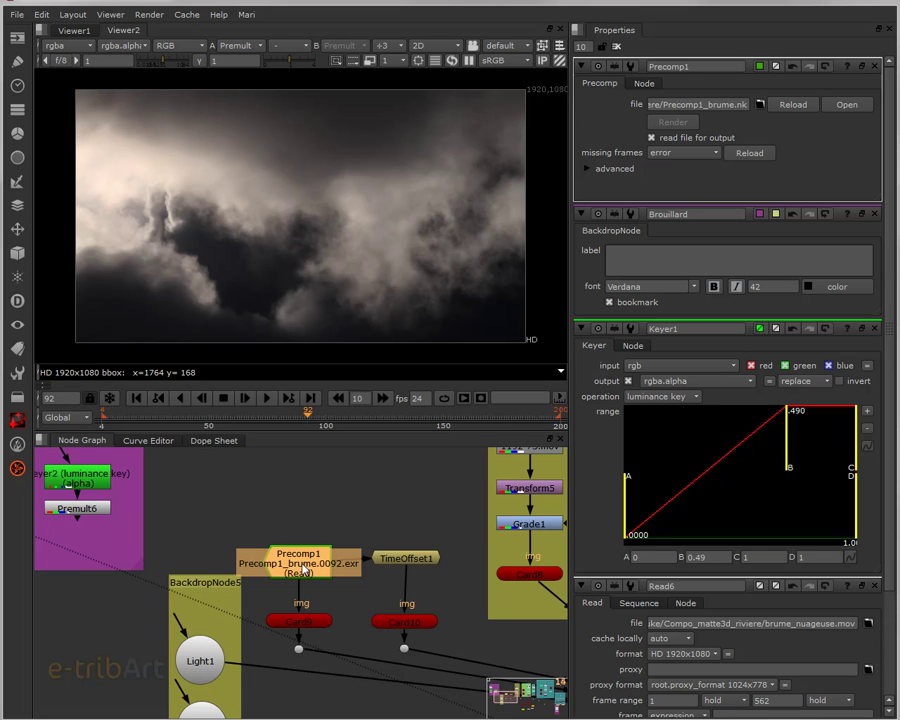
# Show Precomp1's rendered output in Viewer2, play it, and scrub between frames 4 and 40
pyautogui.moveTo(304, 569)
pyautogui.mouseDown()
pyautogui.moveTo(304, 547)
pyautogui.moveTo(306, 561)
pyautogui.mouseUp()
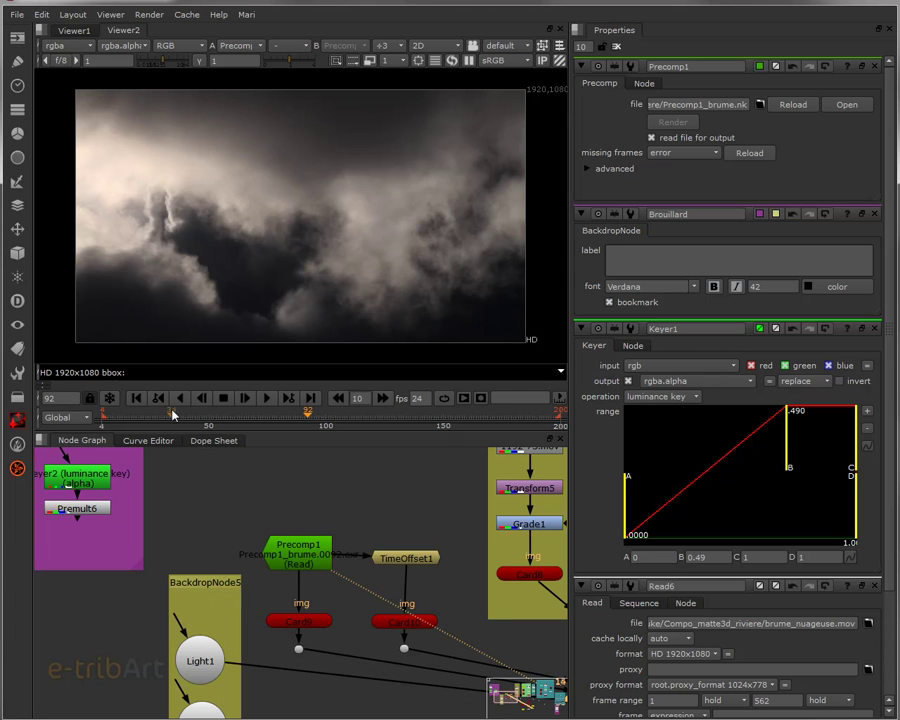
pyautogui.click(268, 400)
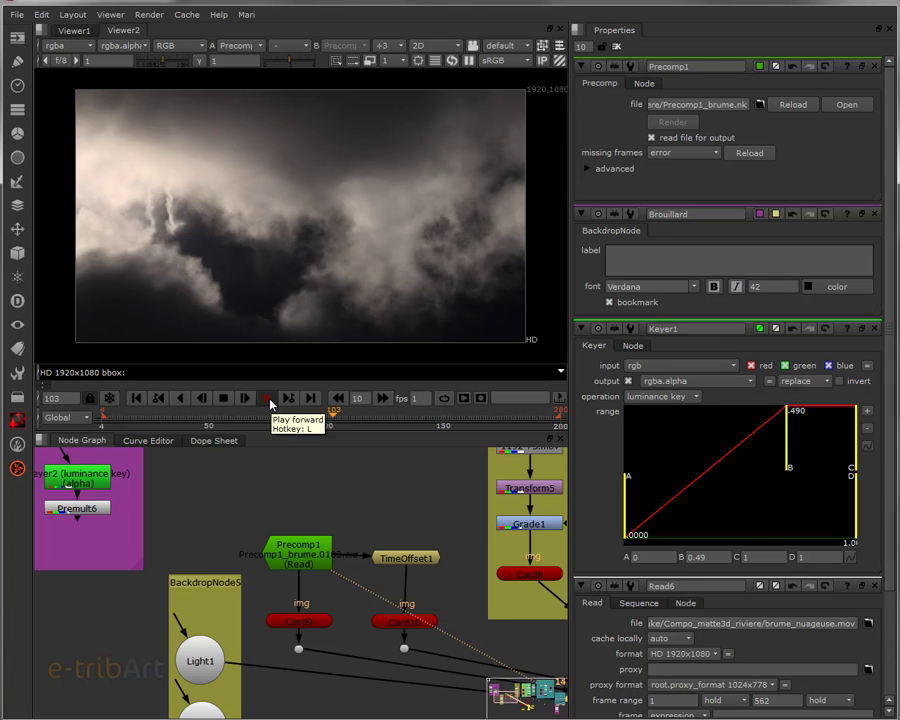
pyautogui.moveTo(335, 418); pyautogui.dragTo(102, 427)
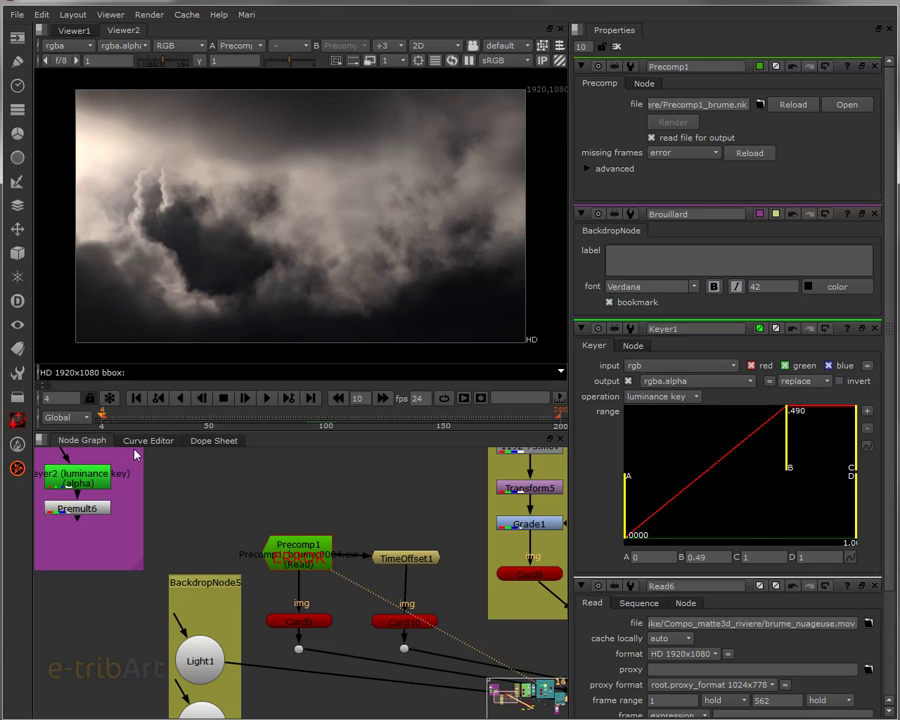
pyautogui.moveTo(102, 418); pyautogui.dragTo(187, 424)
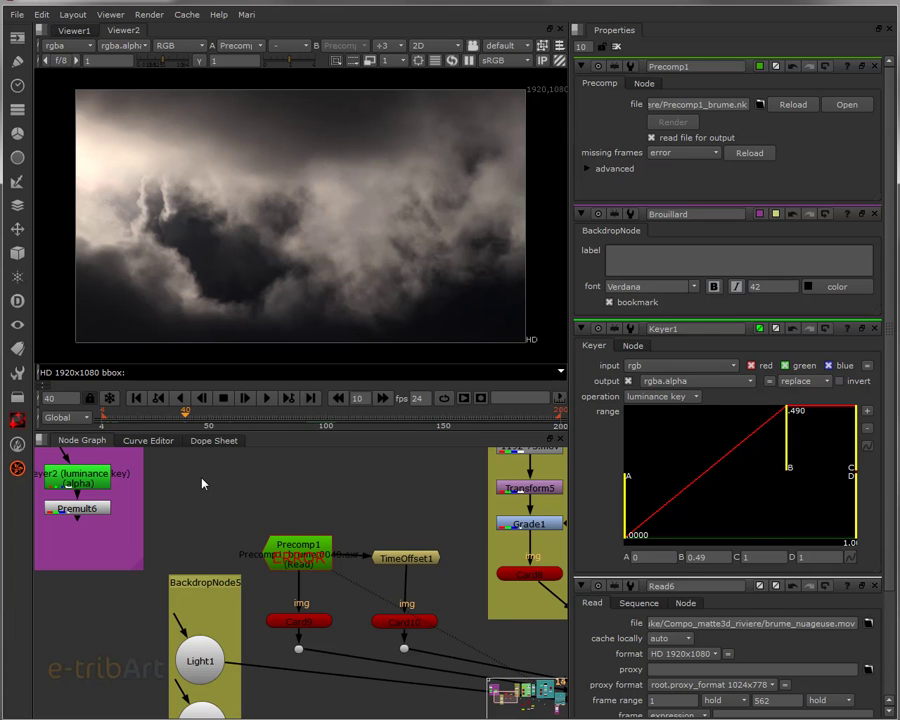
# Set Precomp1's missing frames option to read input and go to frame 137
pyautogui.click(298, 548)
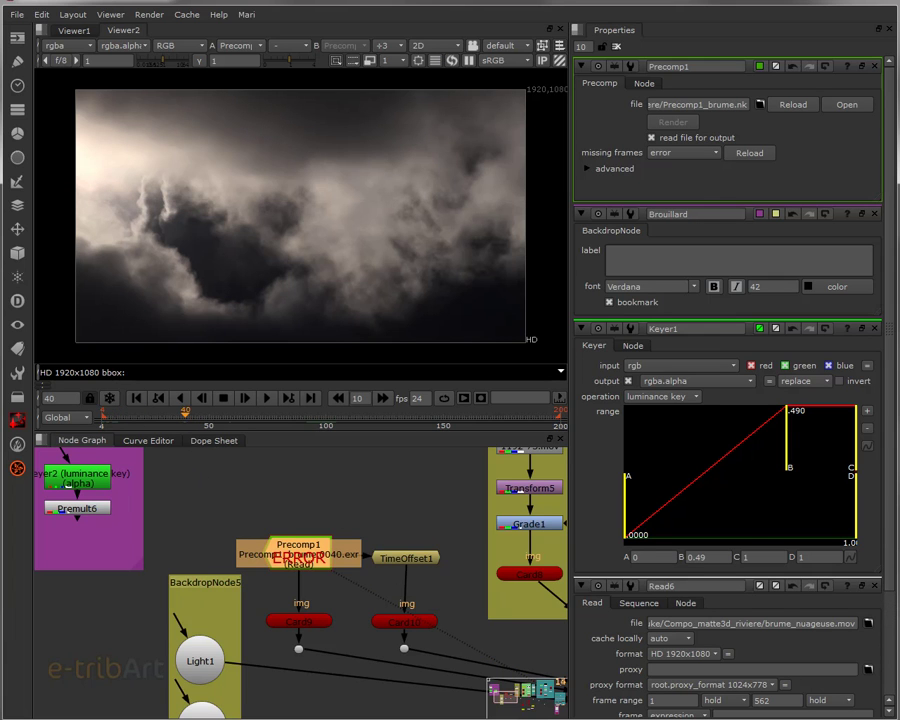
pyautogui.moveTo(230, 416); pyautogui.dragTo(413, 420)
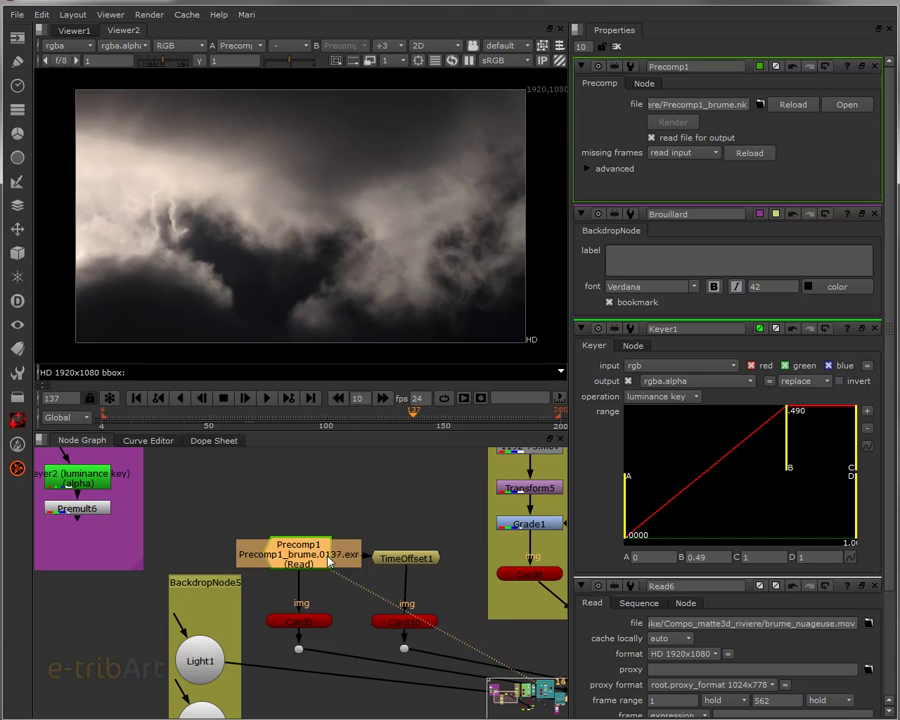
pyautogui.click(333, 548)
# Follow the fog cards down to ScanlineRender1 and show its output in Viewer2
pyautogui.click(298, 620)
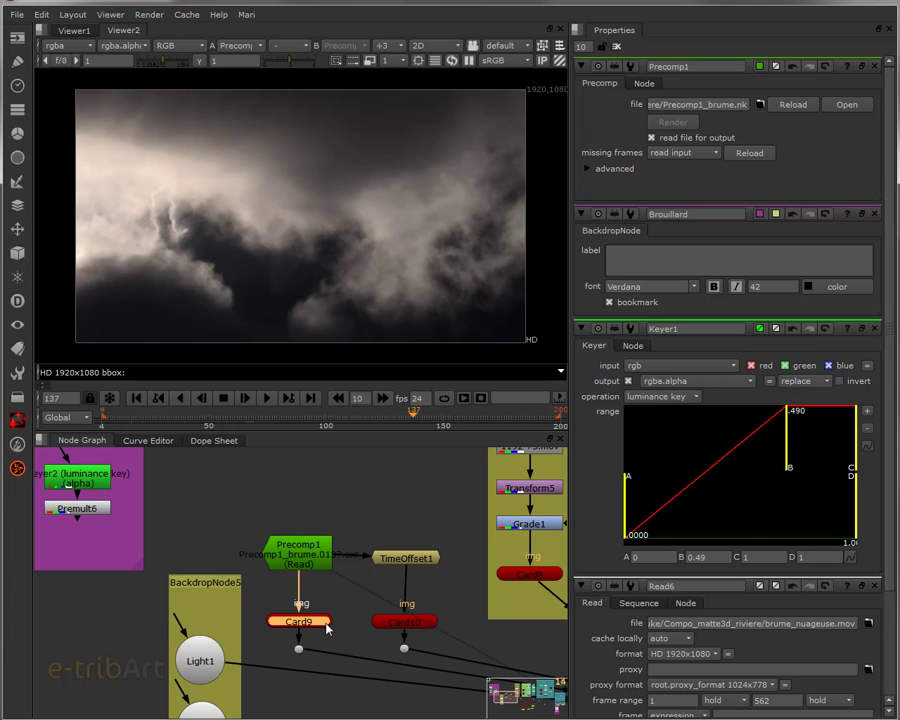
pyautogui.click(410, 622)
pyautogui.scroll(-3, 452, 615)
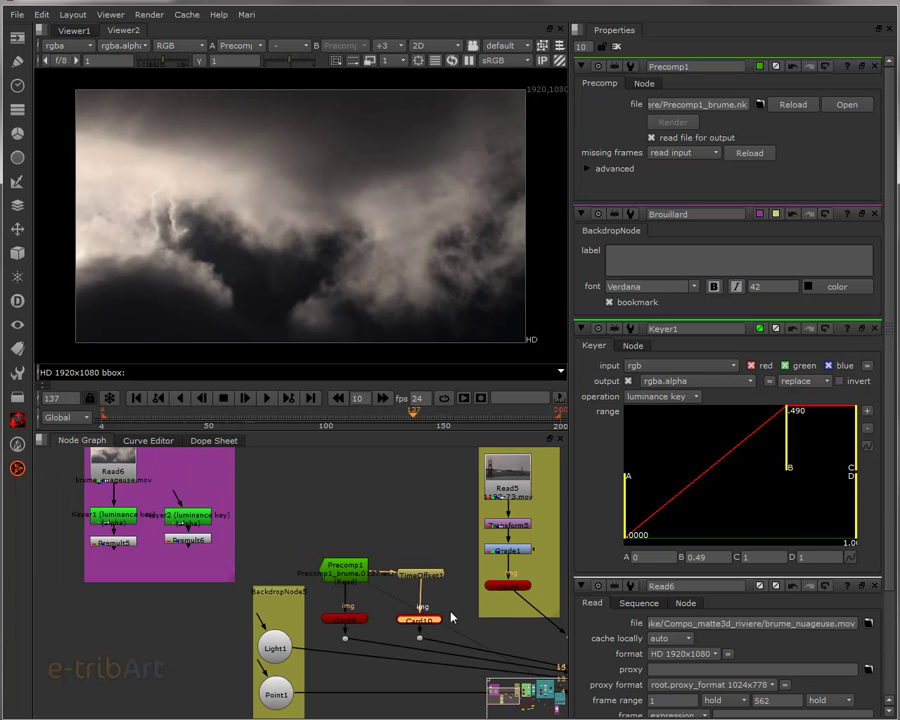
pyautogui.moveTo(452, 615); pyautogui.dragTo(328, 517, button='middle')
pyautogui.moveTo(419, 574); pyautogui.dragTo(300, 553, button='middle')
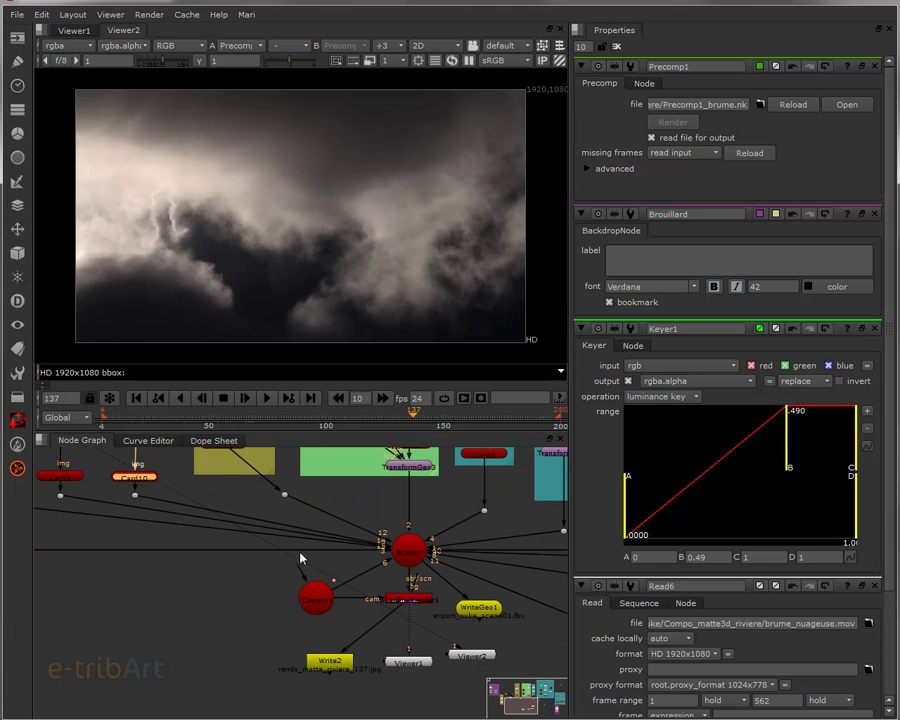
pyautogui.click(400, 598)
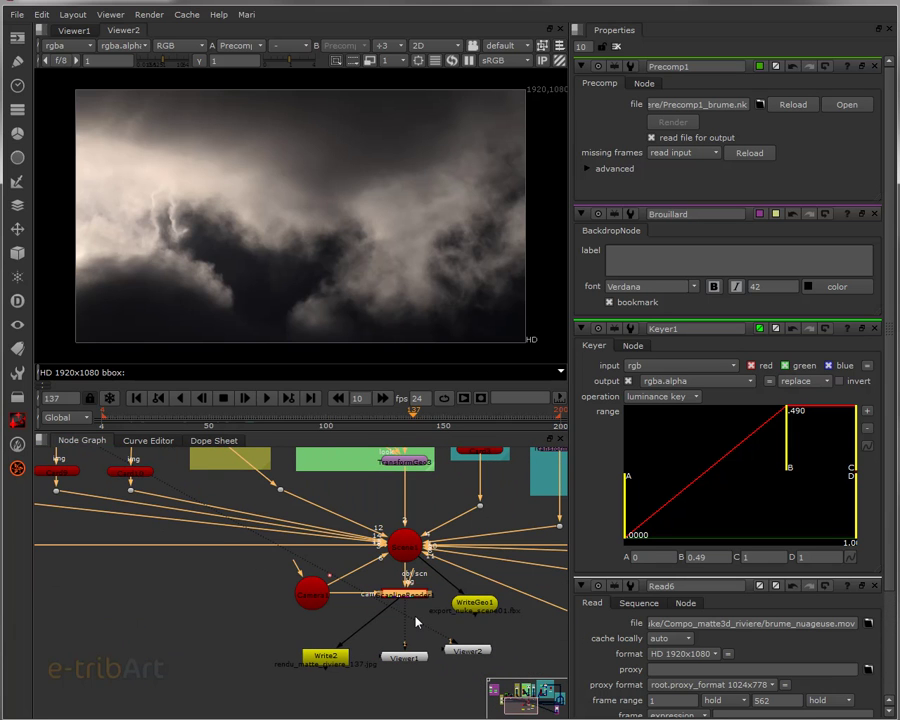
pyautogui.scroll(-5, 416, 622)
pyautogui.scroll(5, 404, 618)
pyautogui.scroll(2, 405, 612)
pyautogui.scroll(2, 372, 605)
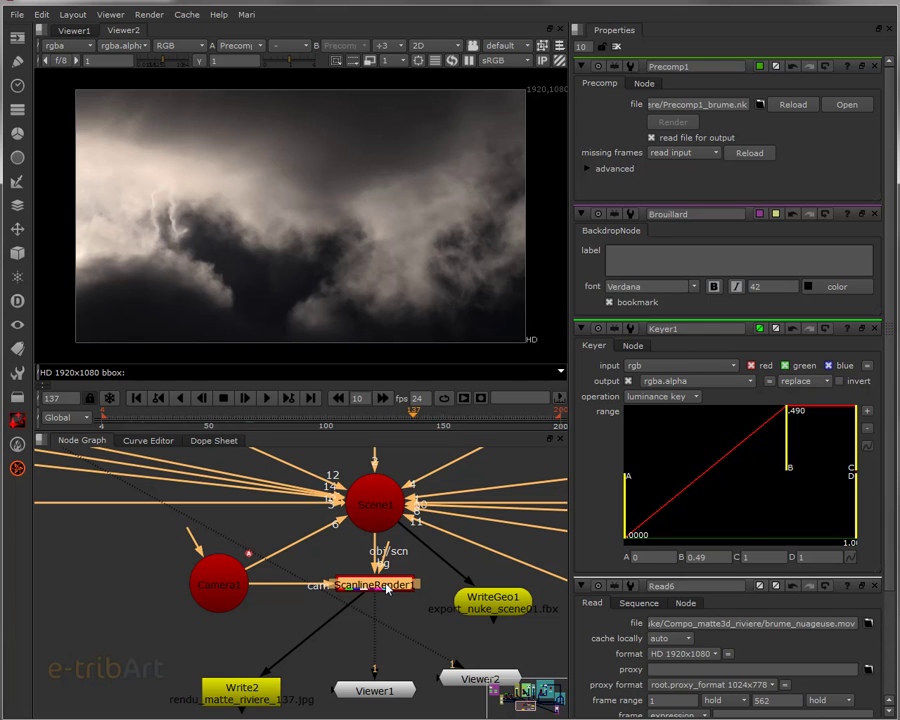
pyautogui.press('1')
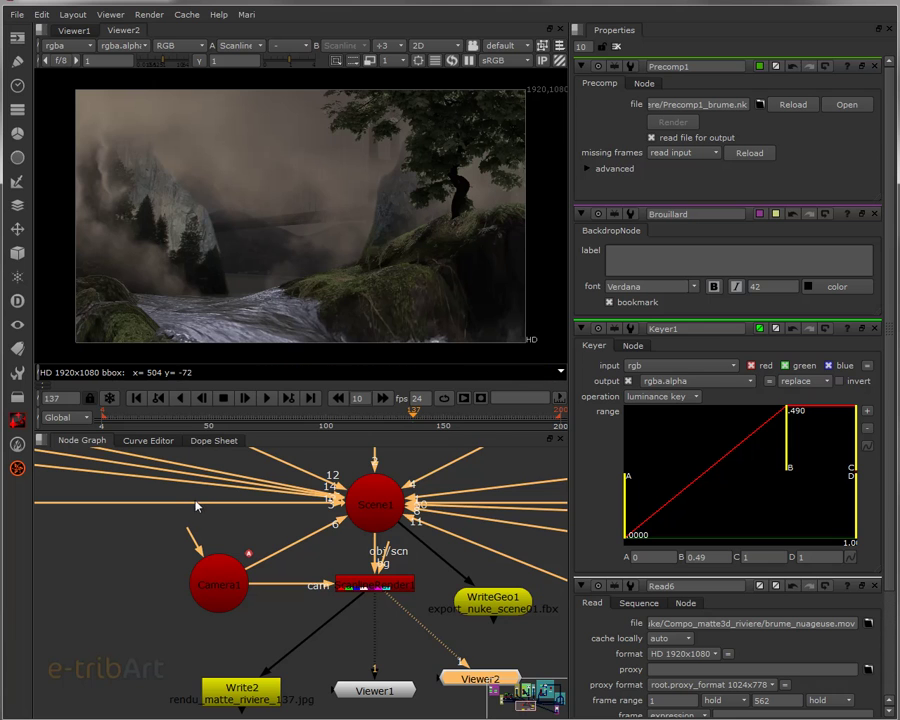
# Return to the Precomp1 node above the cards and open its Precomp1_brume.nk script for editing
pyautogui.moveTo(290, 510); pyautogui.dragTo(322, 582, button='middle')
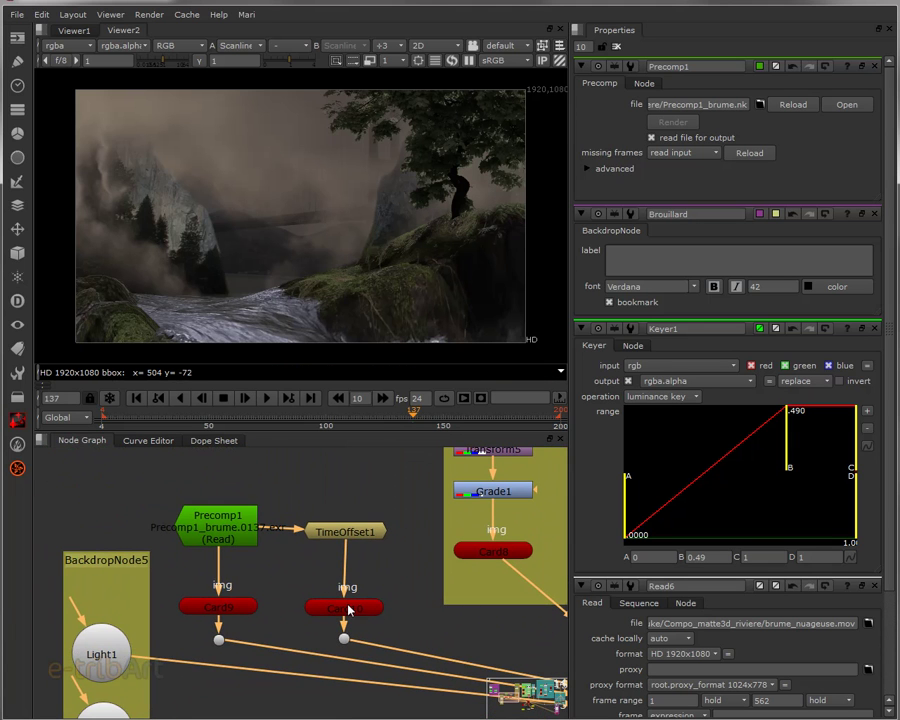
pyautogui.click(348, 609)
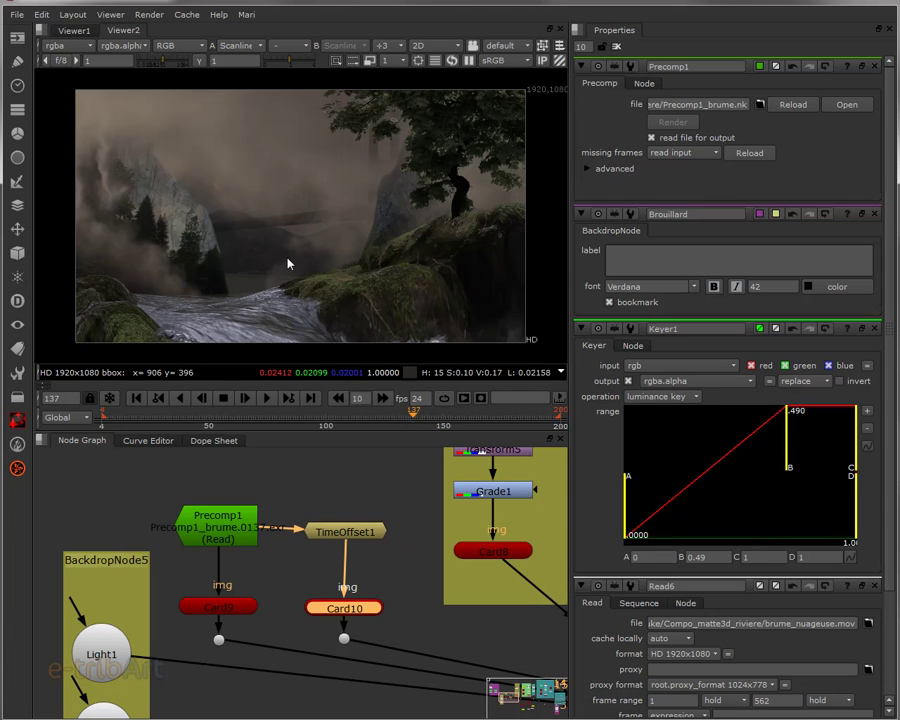
pyautogui.scroll(-5, 338, 519)
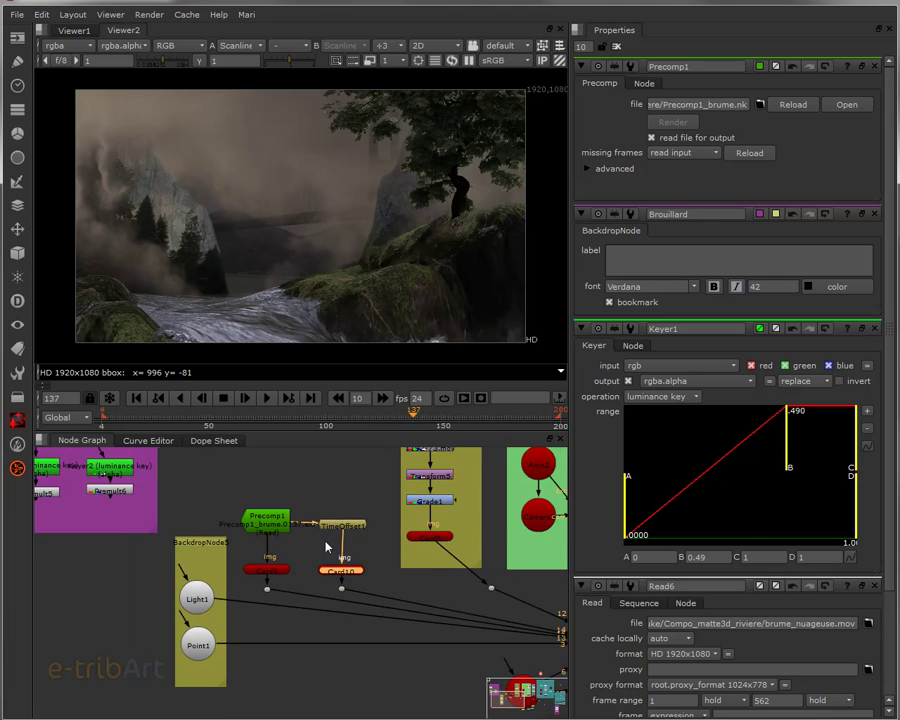
pyautogui.scroll(5, 322, 540)
pyautogui.scroll(-1, 327, 576)
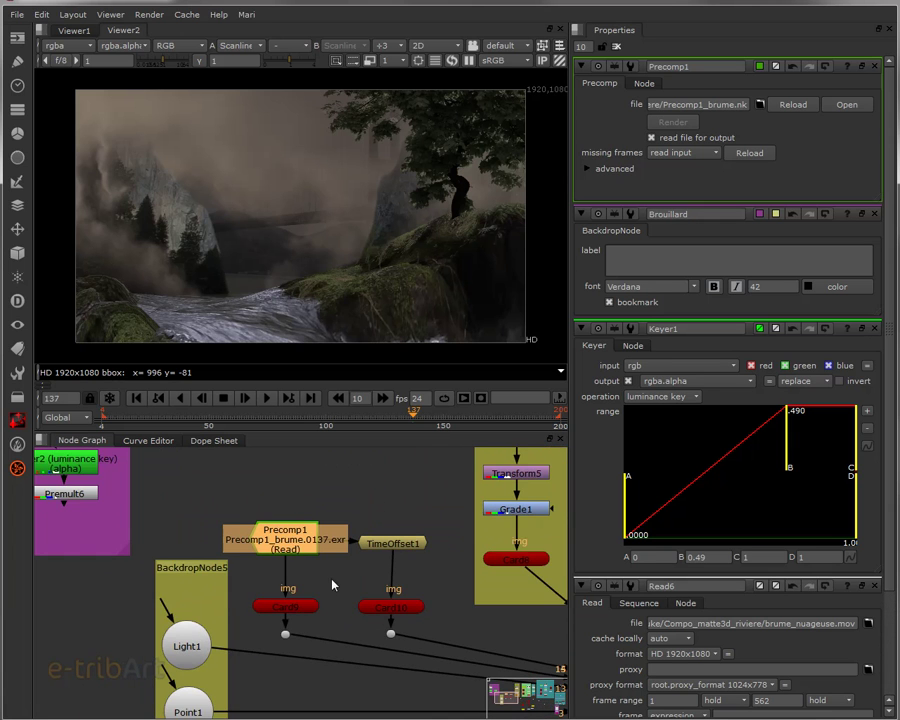
pyautogui.scroll(1, 340, 598)
pyautogui.scroll(3, 332, 598)
pyautogui.moveTo(268, 564); pyautogui.dragTo(362, 594, button='middle')
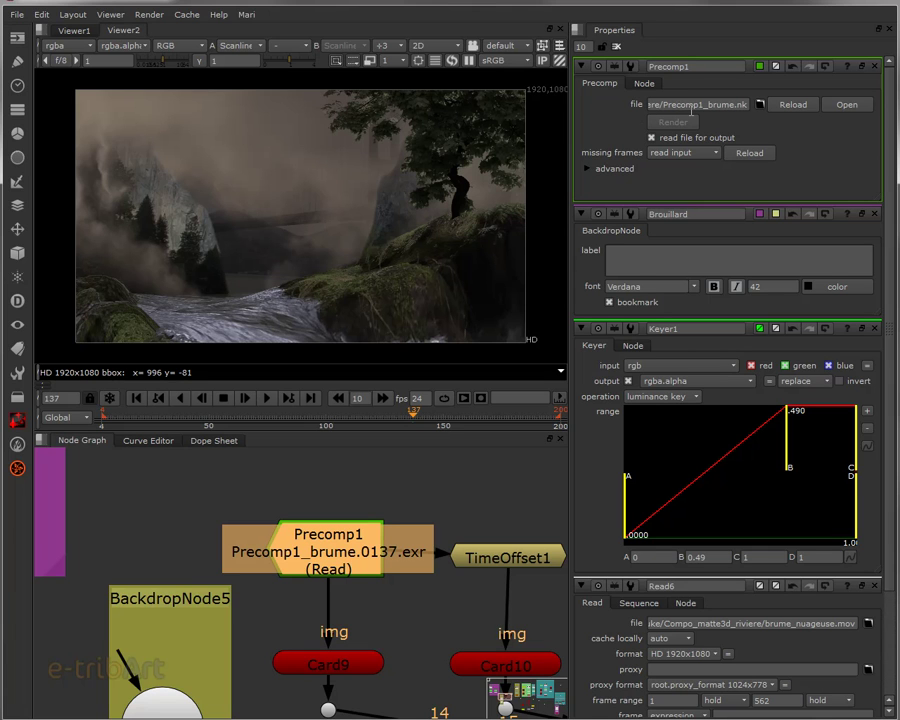
pyautogui.click(836, 107)
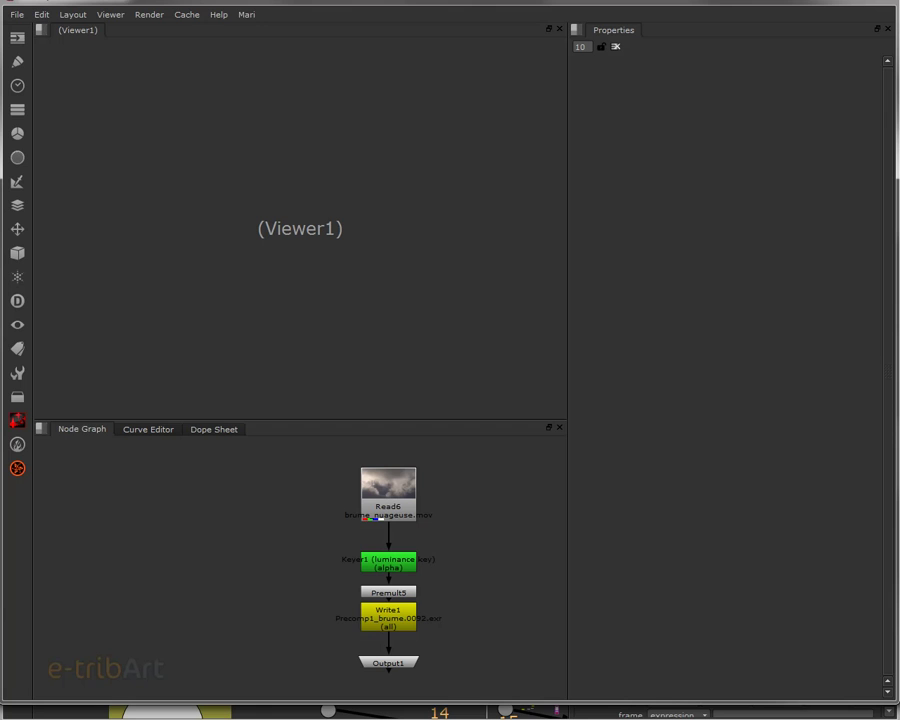
# Create a new viewer in the precomp script and connect it to Output1, placing the viewer node beside it
pyautogui.rightClick(81, 37)
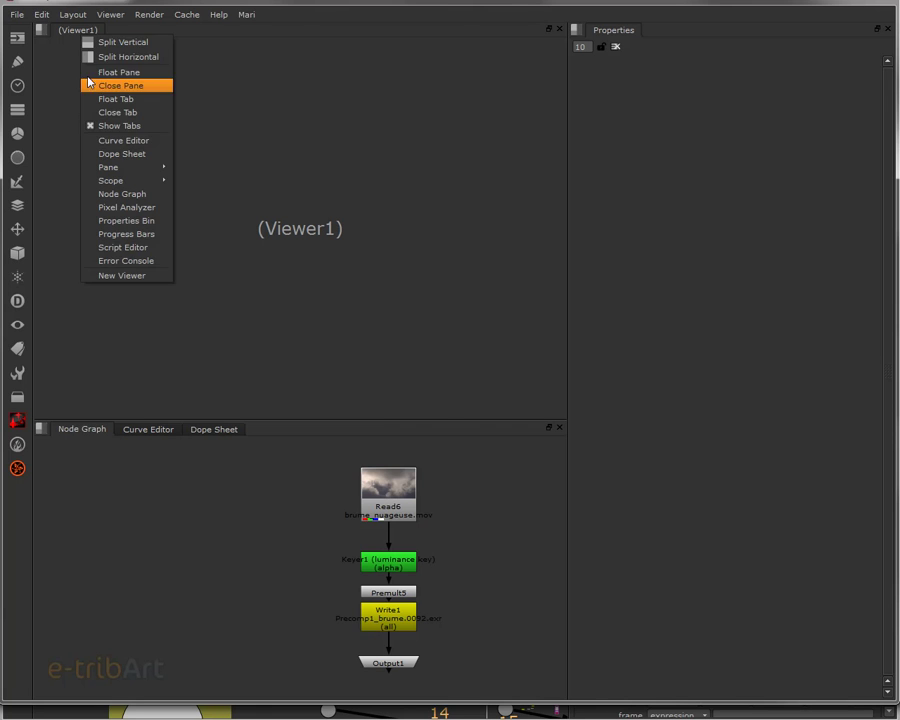
pyautogui.click(170, 274)
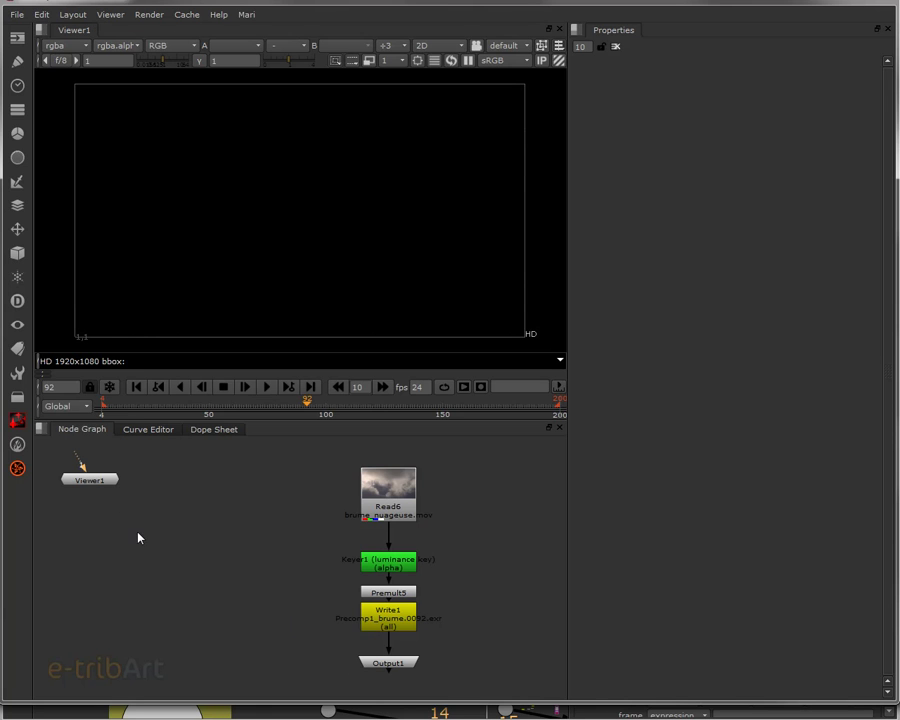
pyautogui.moveTo(88, 476); pyautogui.dragTo(406, 663)
pyautogui.moveTo(478, 687); pyautogui.dragTo(470, 675)
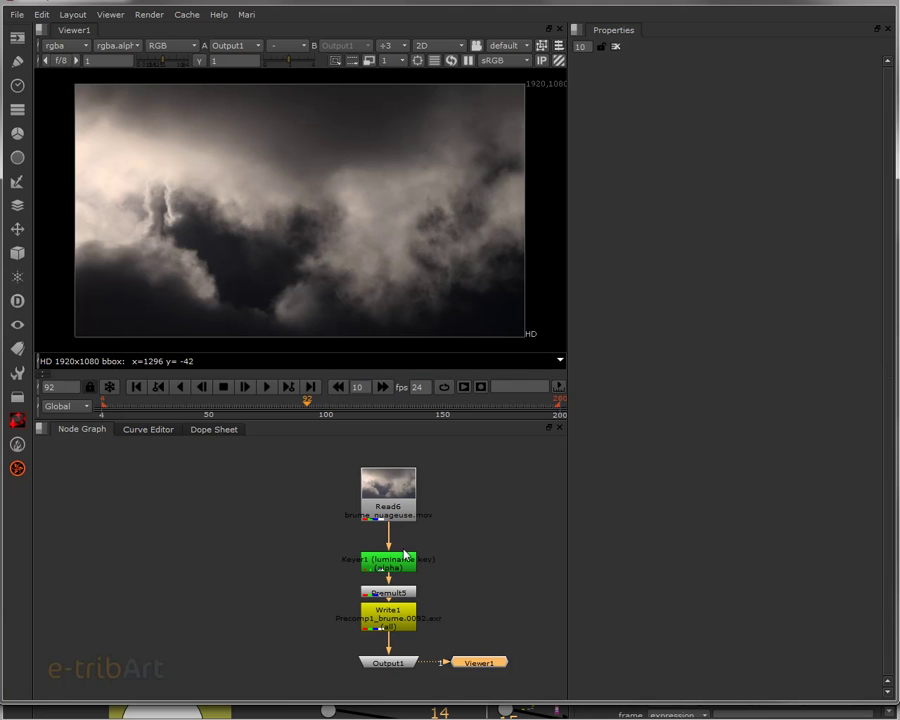
# Move Premult5 up beneath Keyer1 in the precomp script and lower point B of Keyer1's luminance key range
pyautogui.moveTo(269, 532); pyautogui.dragTo(260, 520, button='middle')
pyautogui.click(336, 537)
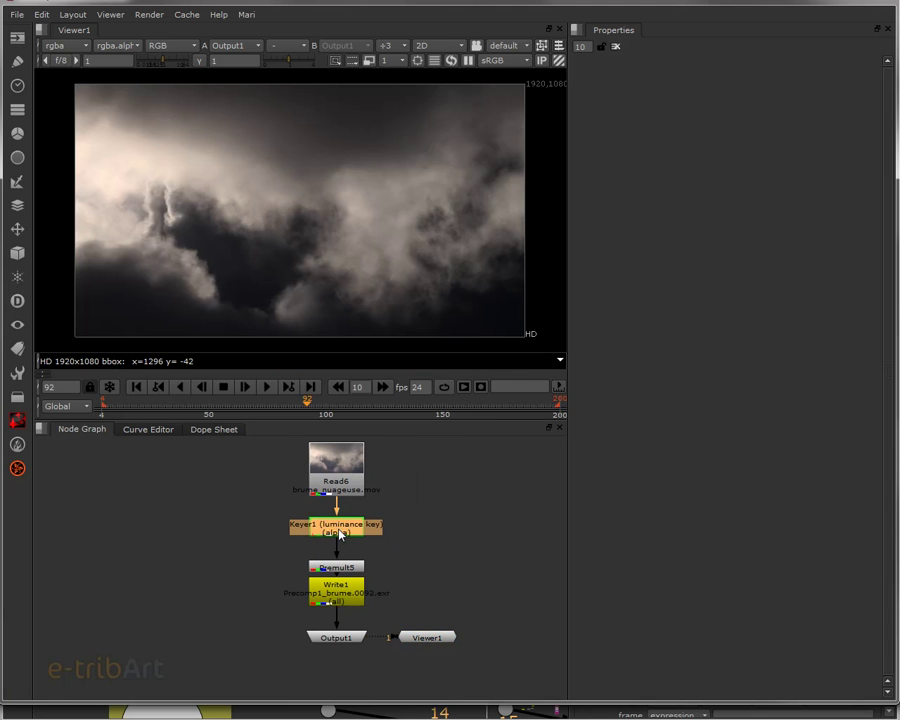
pyautogui.scroll(2, 338, 540)
pyautogui.scroll(1, 338, 540)
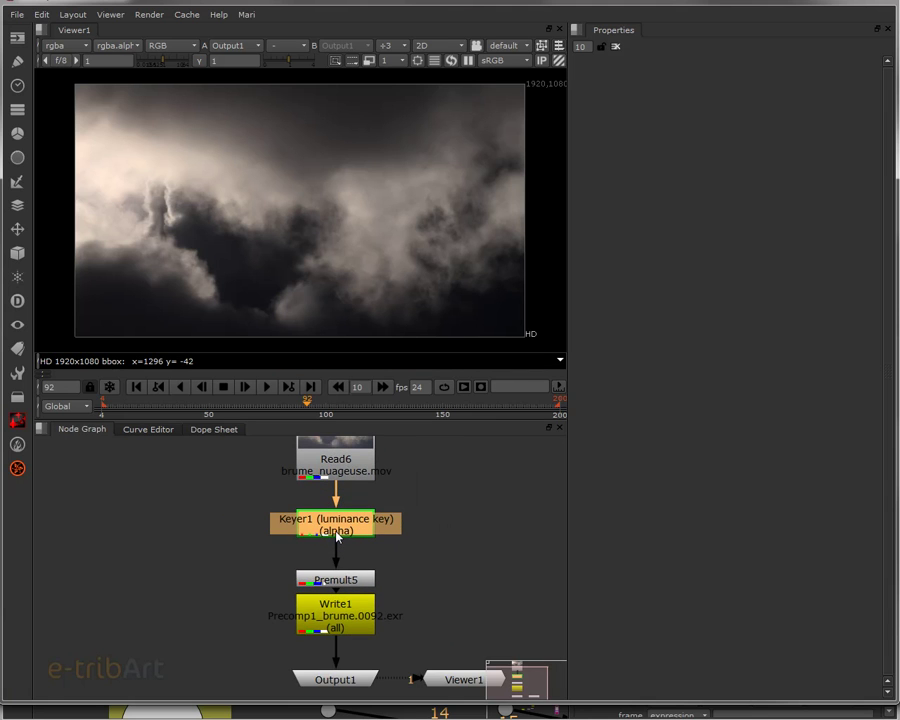
pyautogui.moveTo(340, 583); pyautogui.dragTo(341, 566)
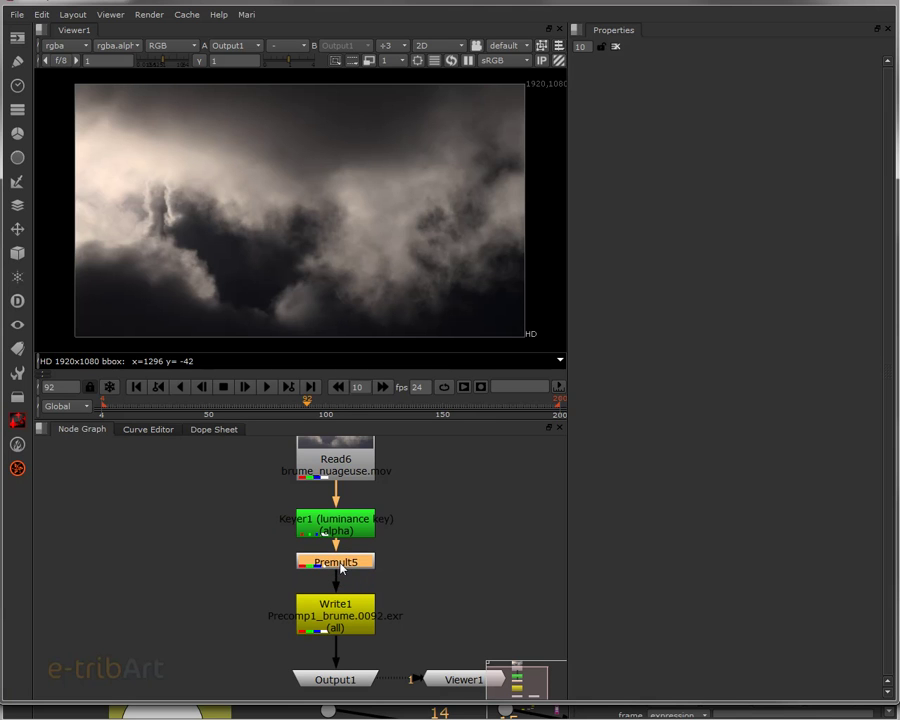
pyautogui.doubleClick(336, 524)
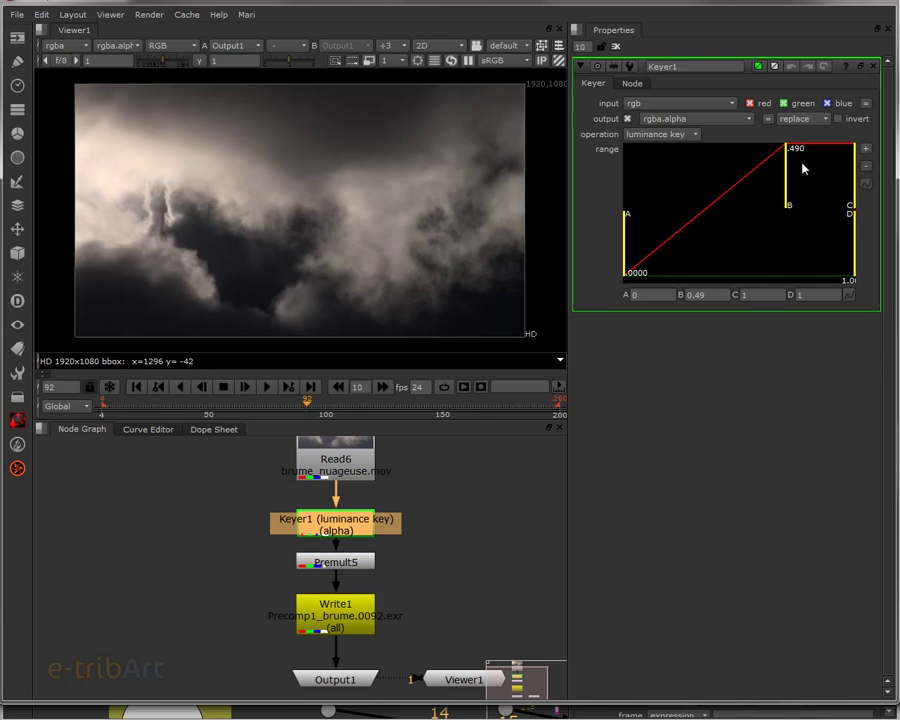
pyautogui.moveTo(790, 182); pyautogui.dragTo(737, 201)
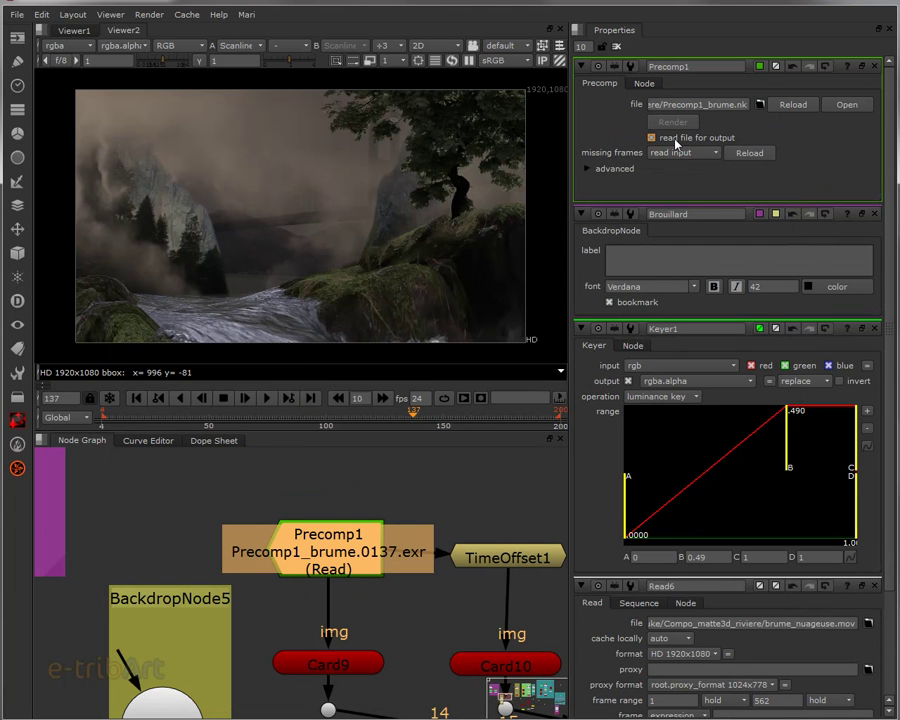
# In the main composite, turn Precomp1's read file for output off and back on, and go to frame 94
pyautogui.click(674, 139)
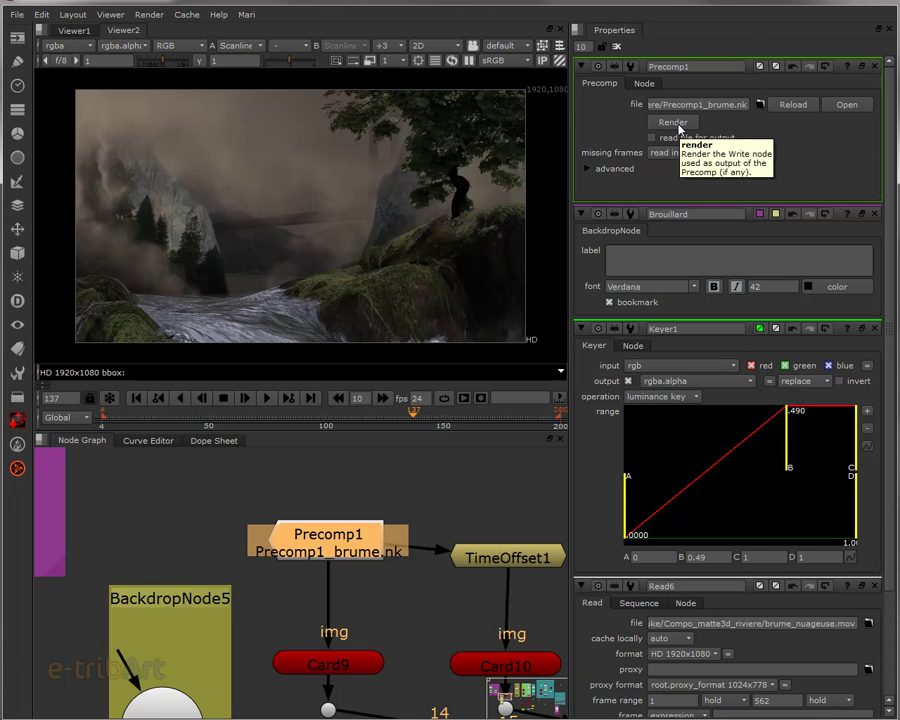
pyautogui.click(666, 138)
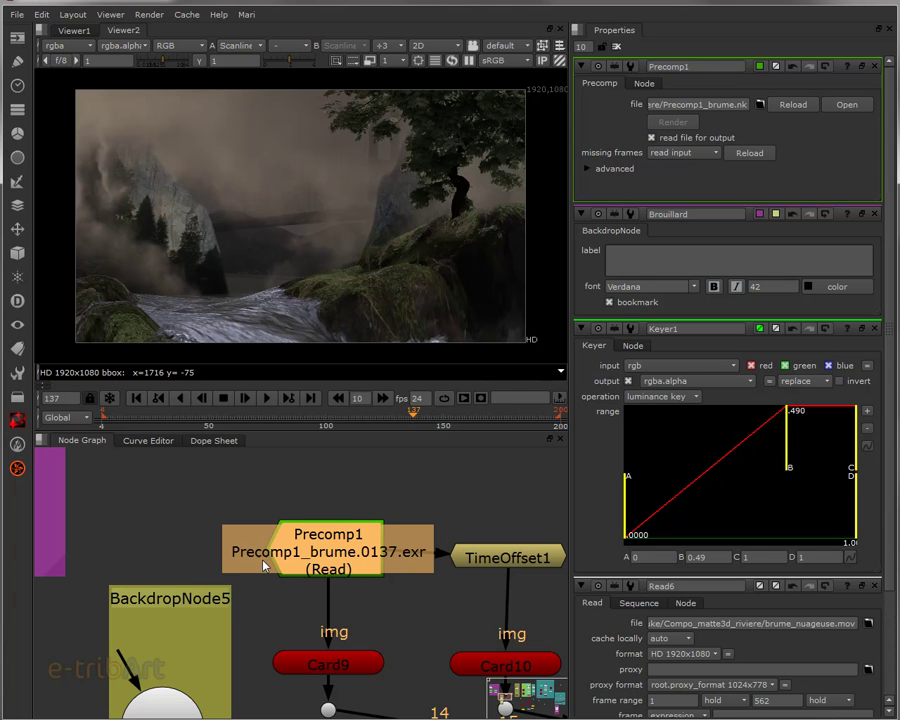
pyautogui.click(369, 423)
pyautogui.click(313, 423)
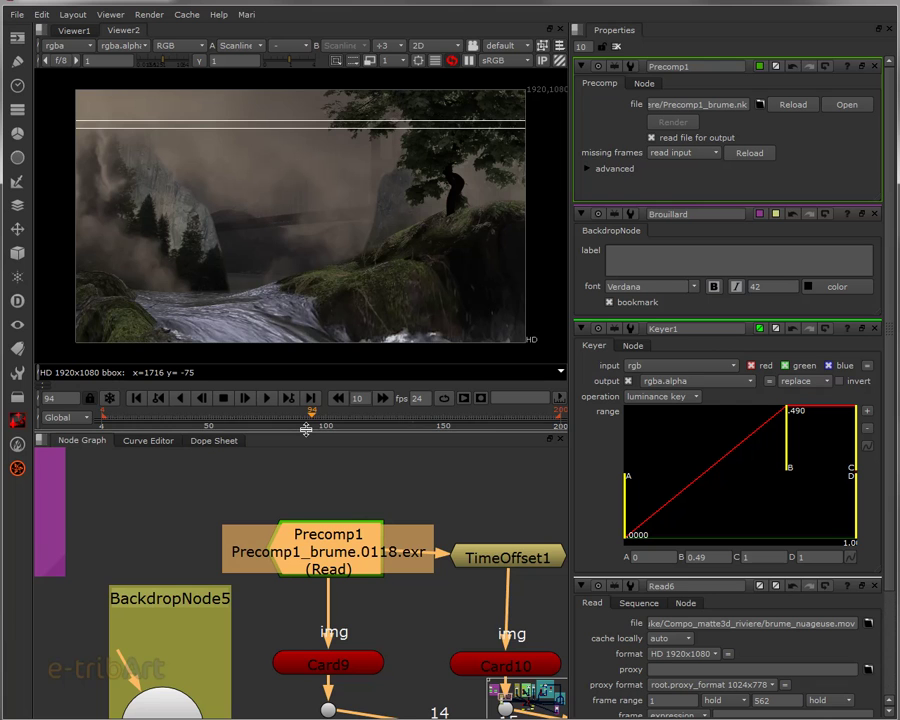
# Examine the whole node tree, from the fog branch and the coloured backdrops to Scene1 and its render and viewer nodes
pyautogui.scroll(-8, 349, 521)
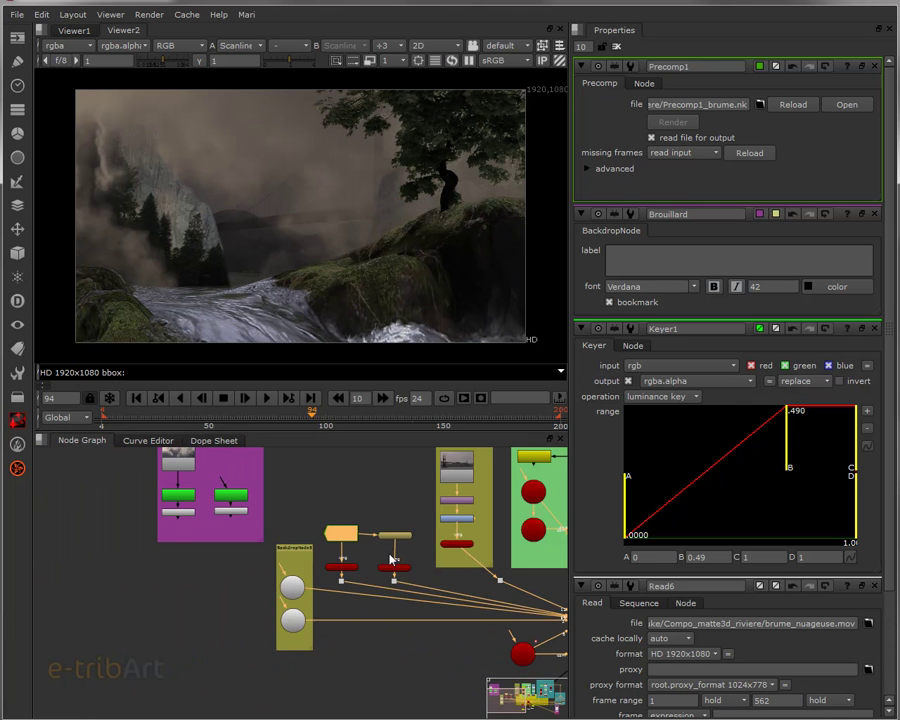
pyautogui.scroll(-5, 237, 578)
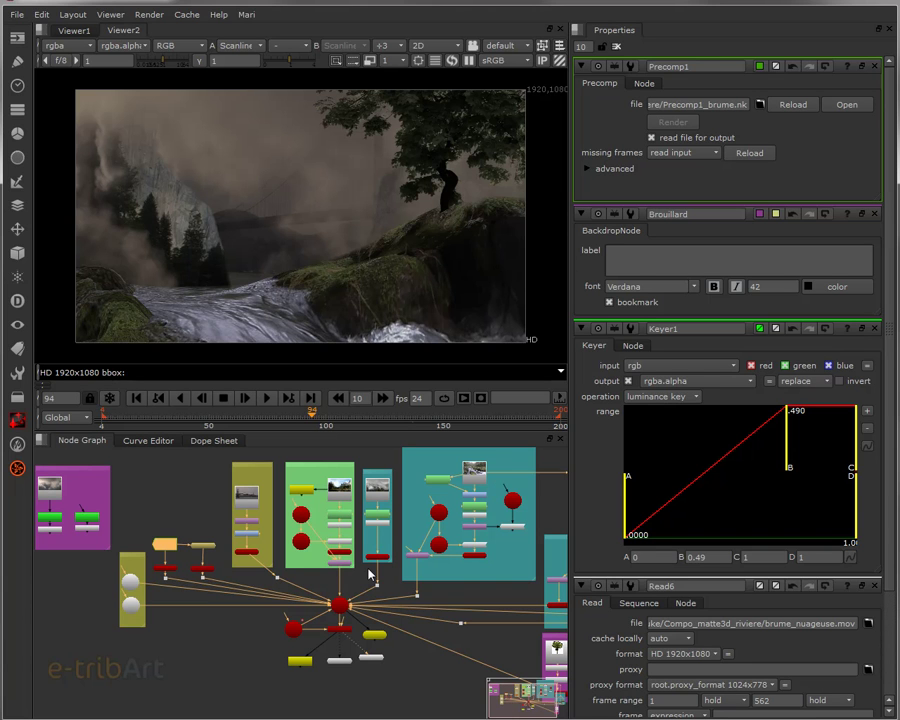
pyautogui.scroll(-3, 372, 575)
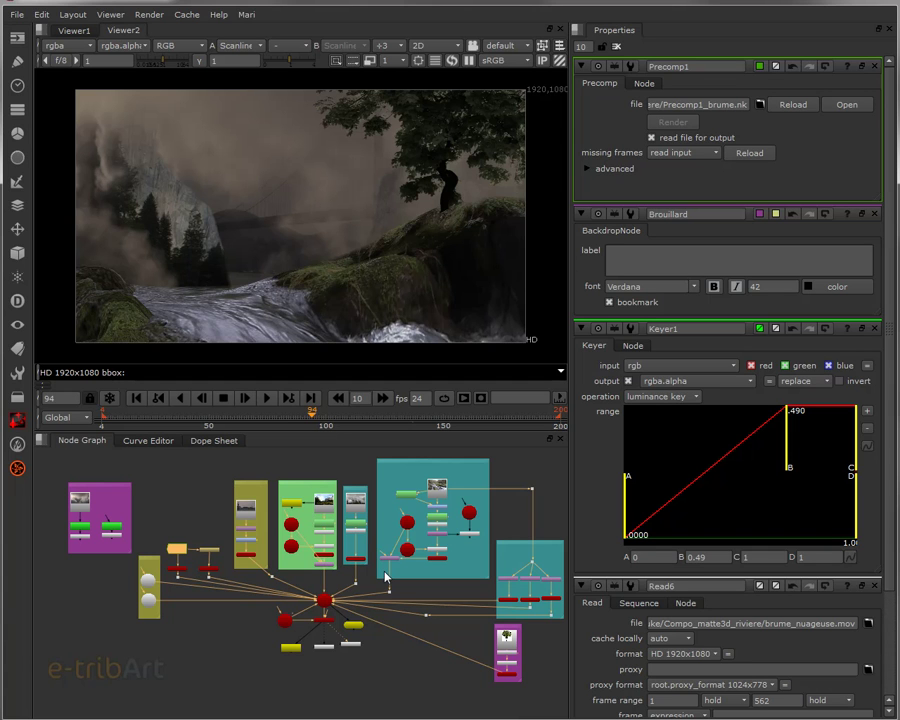
pyautogui.moveTo(385, 577); pyautogui.dragTo(443, 550, button='middle')
pyautogui.scroll(4, 400, 542)
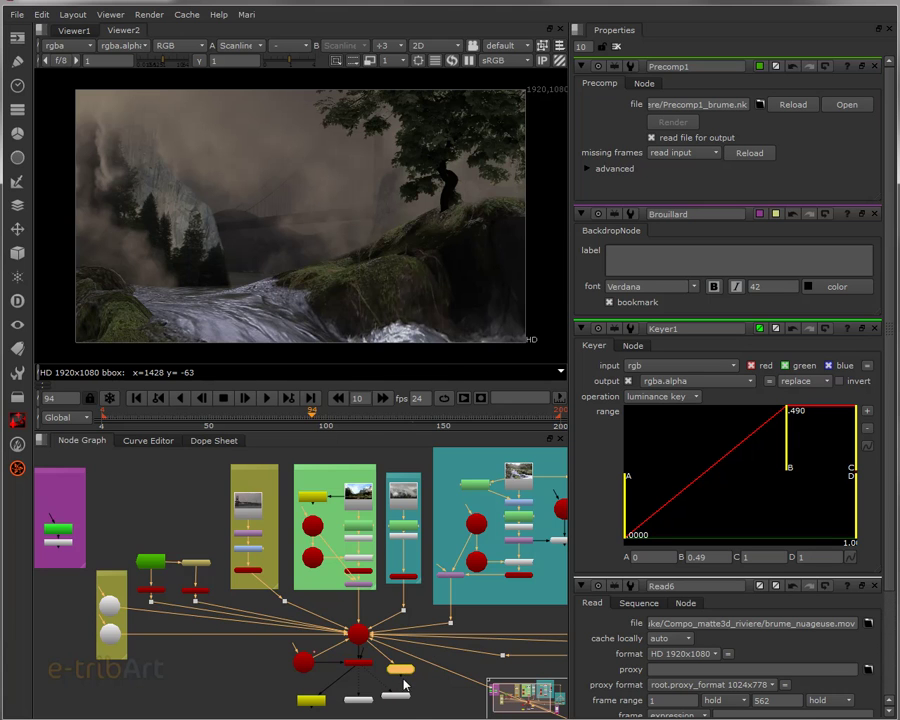
pyautogui.scroll(4, 405, 675)
pyautogui.moveTo(405, 673); pyautogui.dragTo(404, 630, button='middle')
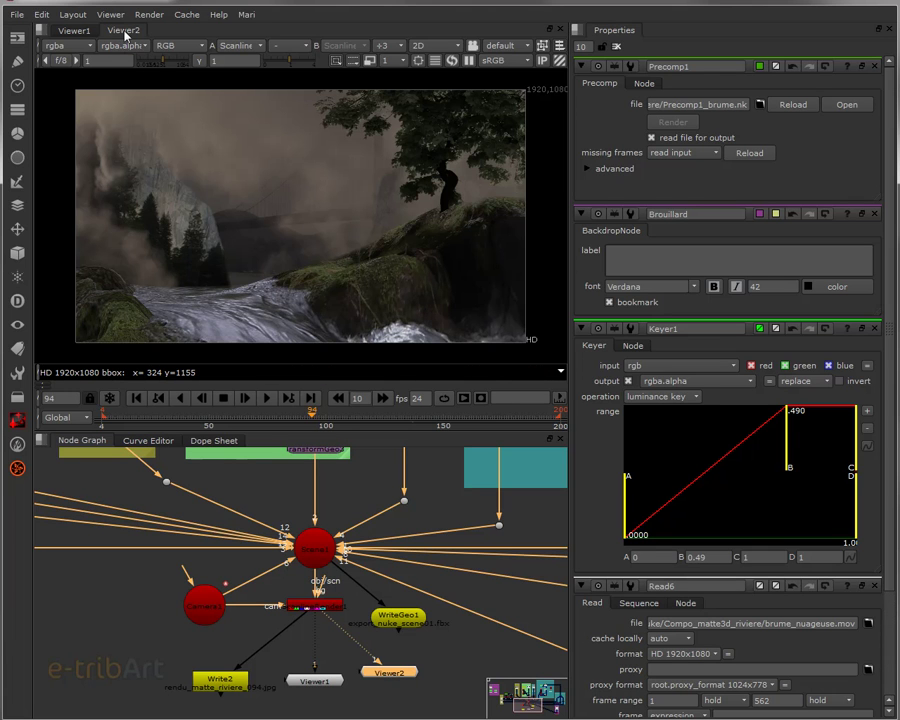
# Switch Viewer2 to the 3D view and show the scene's cards, lights and cameras from the side
pyautogui.click(437, 45)
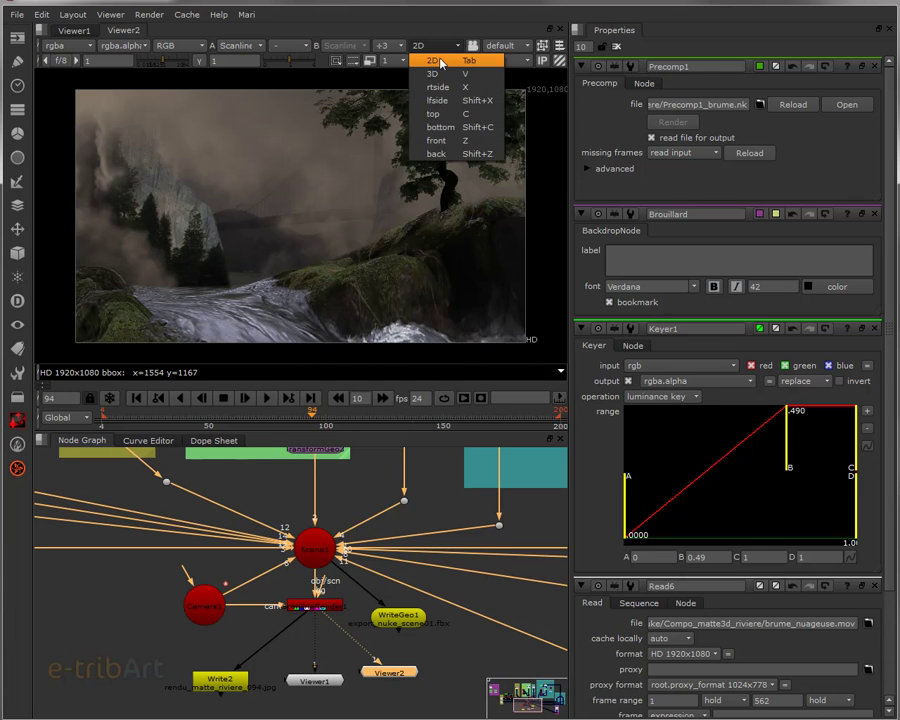
pyautogui.click(440, 75)
pyautogui.keyDown('ctrl'); pyautogui.moveTo(390, 297); pyautogui.dragTo(438, 193); pyautogui.keyUp('ctrl')
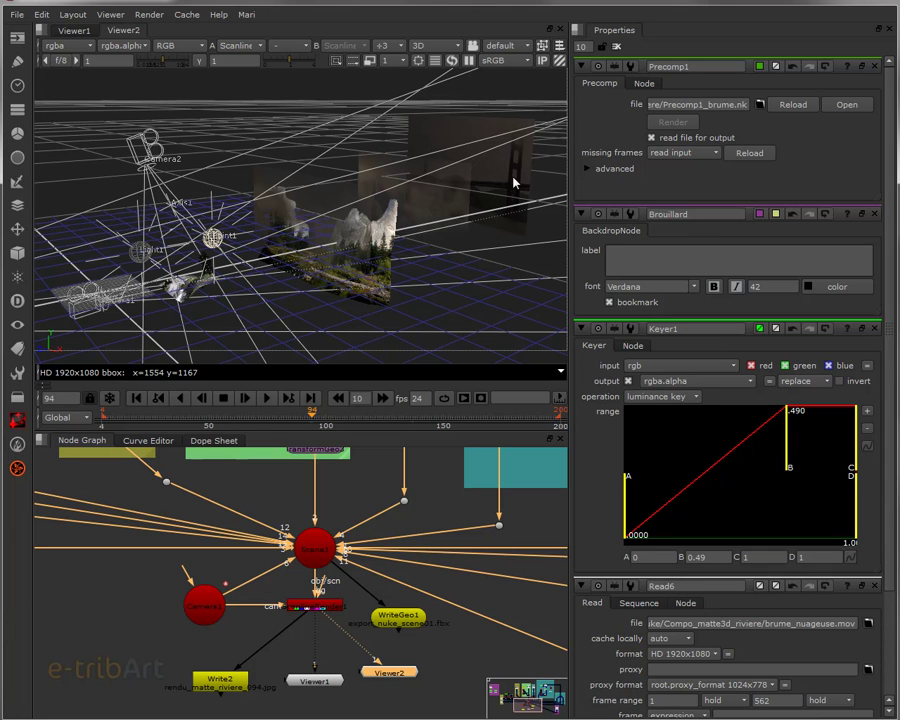
# Select Camera1 and Camera2 in turn in the 3D scene and examine how the cameras are placed around the cards
pyautogui.click(80, 302)
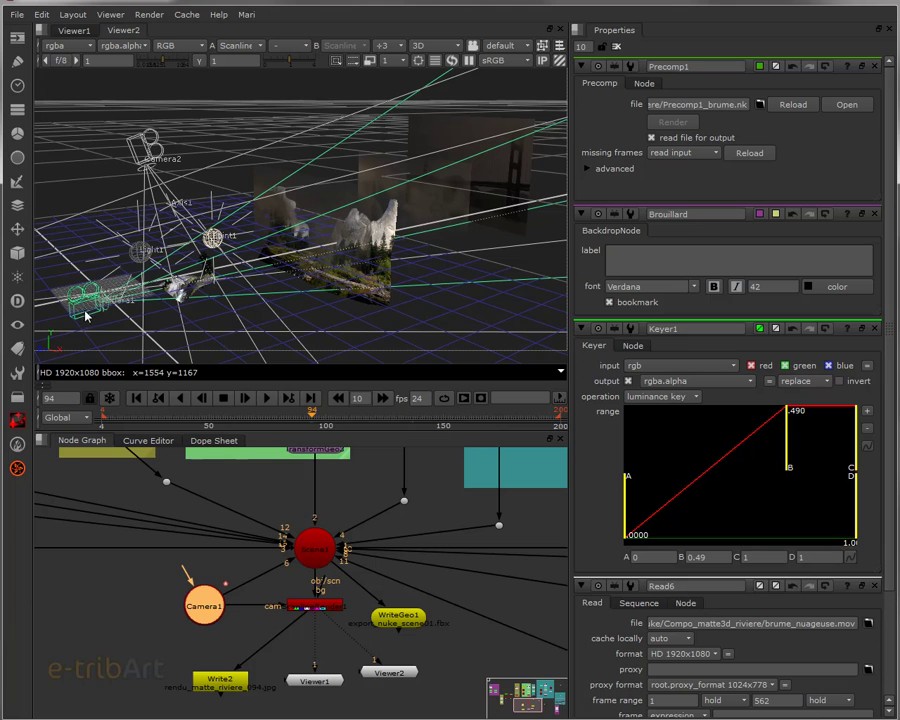
pyautogui.click(150, 150)
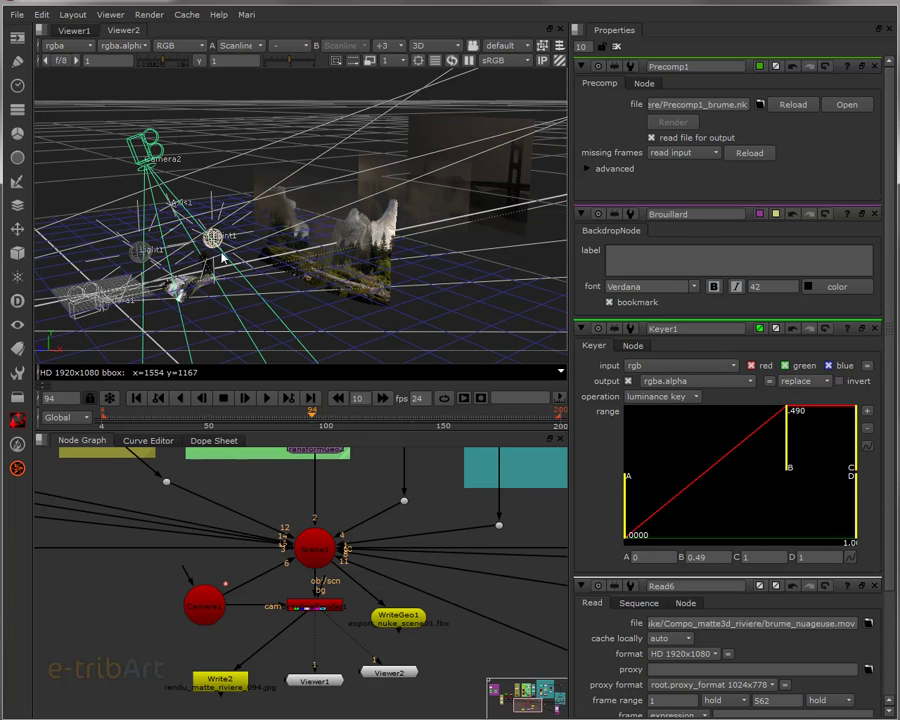
pyautogui.keyDown('ctrl'); pyautogui.moveTo(366, 285); pyautogui.dragTo(419, 289); pyautogui.keyUp('ctrl')
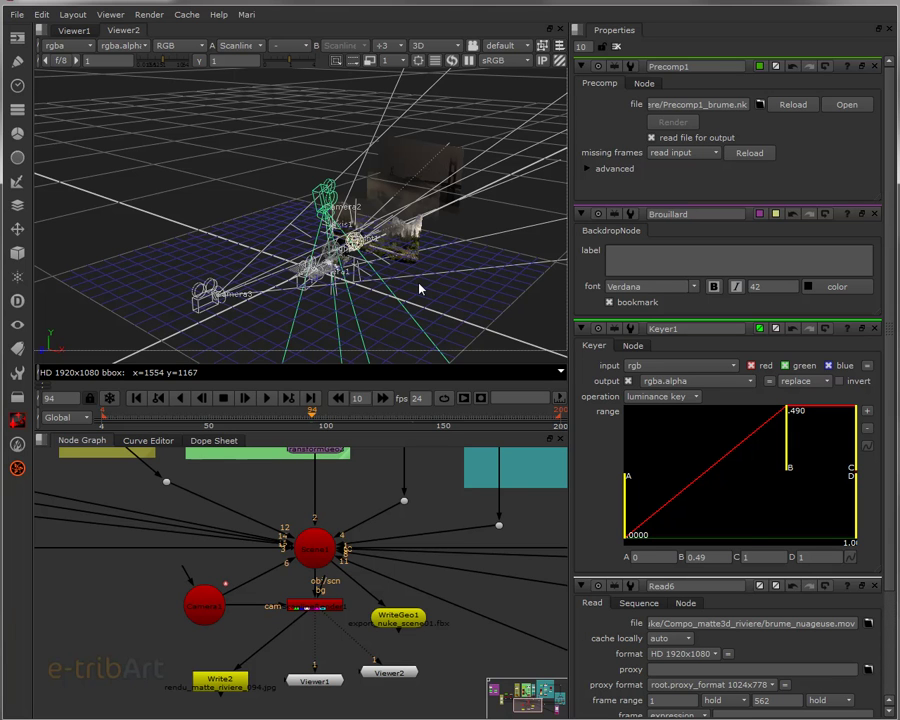
pyautogui.keyDown('ctrl'); pyautogui.moveTo(419, 289); pyautogui.dragTo(396, 301); pyautogui.keyUp('ctrl')
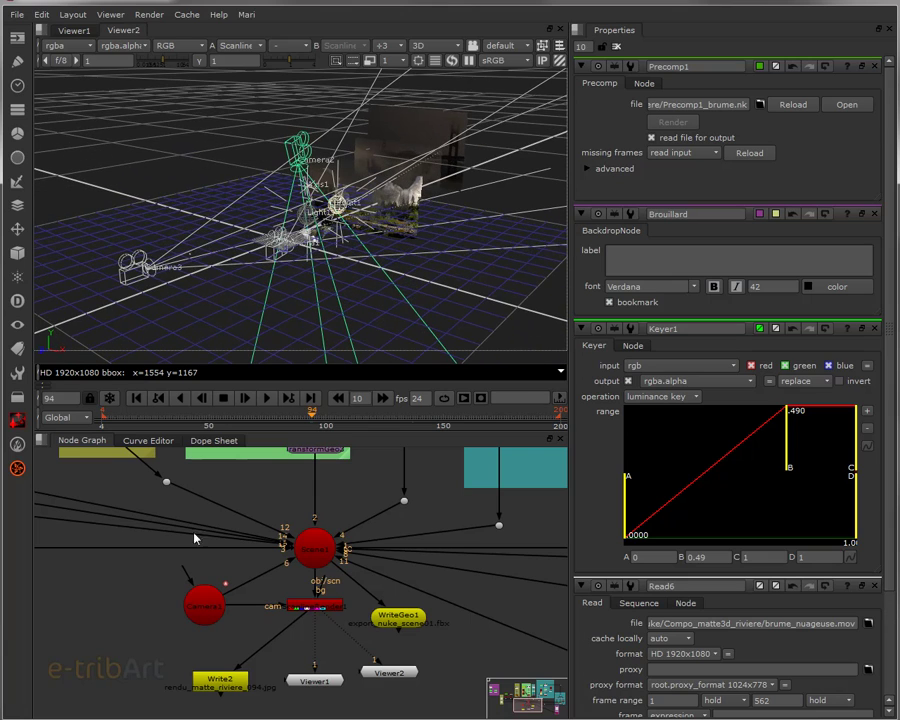